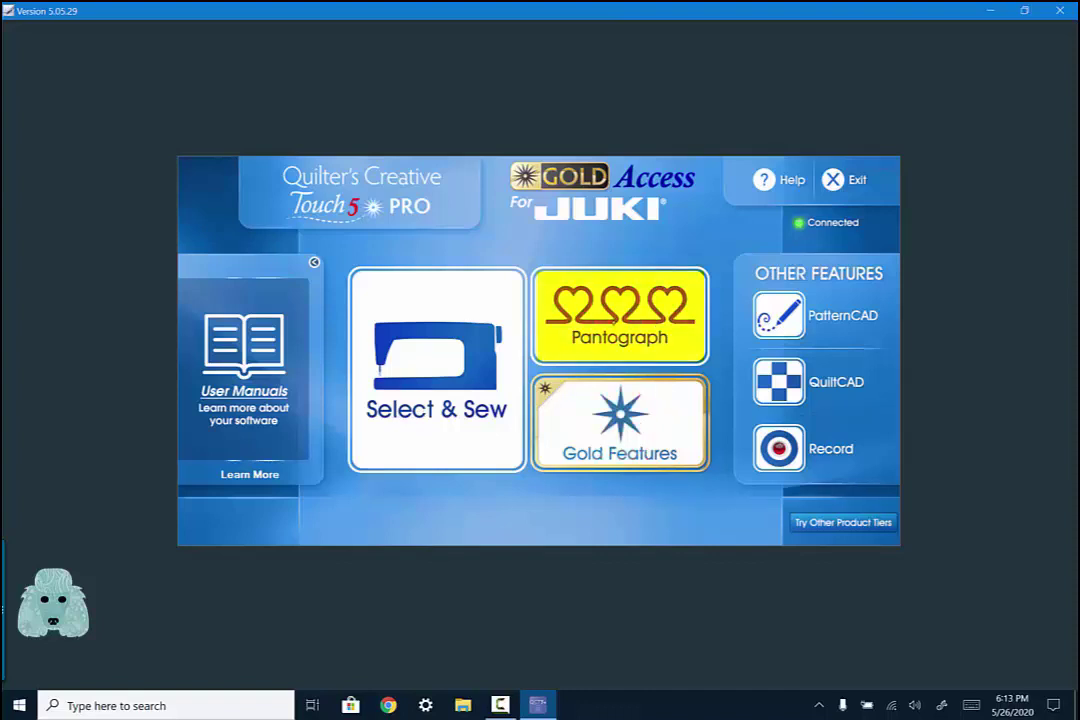
Launch PantoStacker from the Pantograph tile to get an empty Basic Panto layout.
{"action": "left_click", "coordinate": [620, 315]}
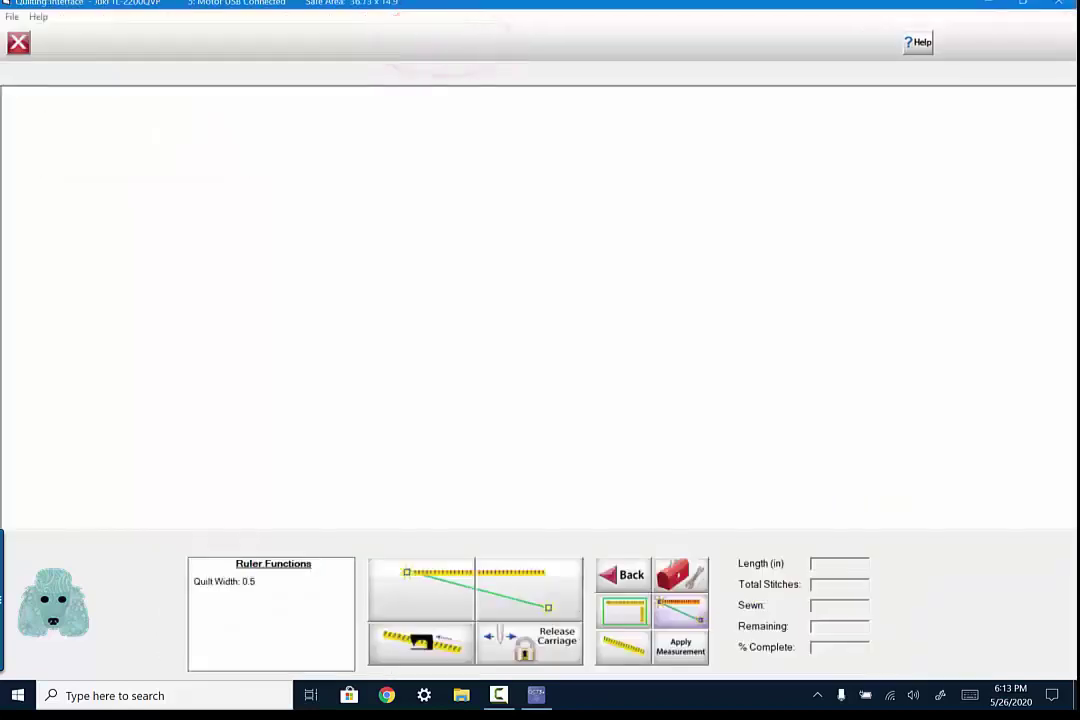
Measure the quilt width as 24.166 with the angled ruler and centre-lock the carriage, needle up.
{"action": "left_click", "coordinate": [440, 27]}
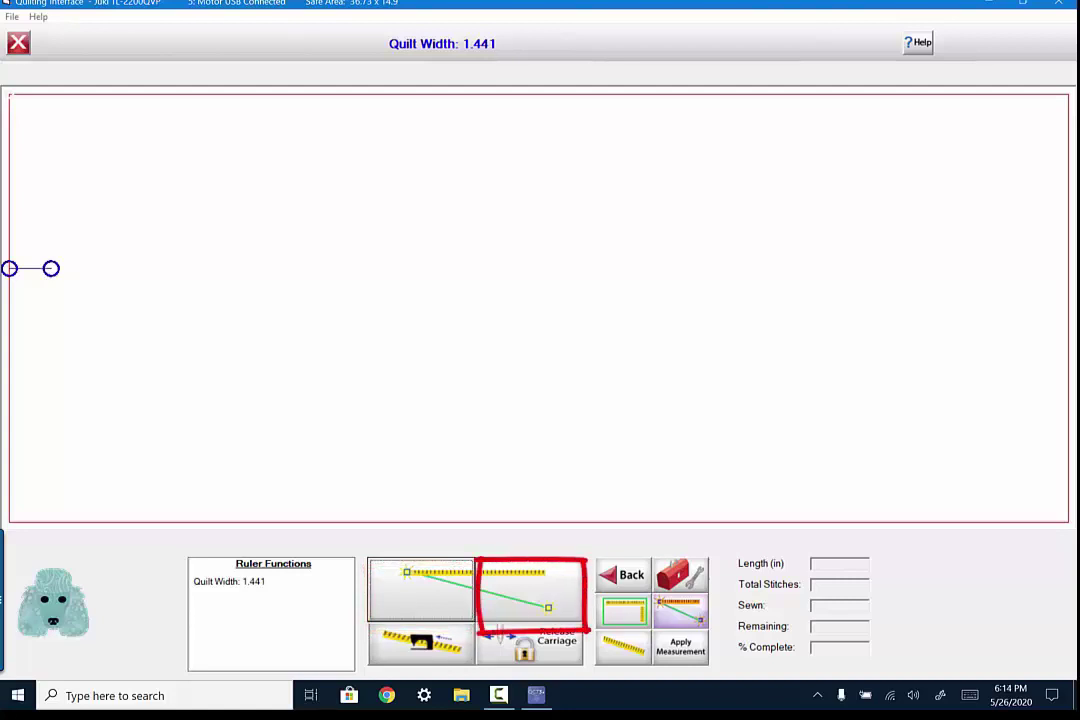
{"action": "left_click", "coordinate": [525, 580]}
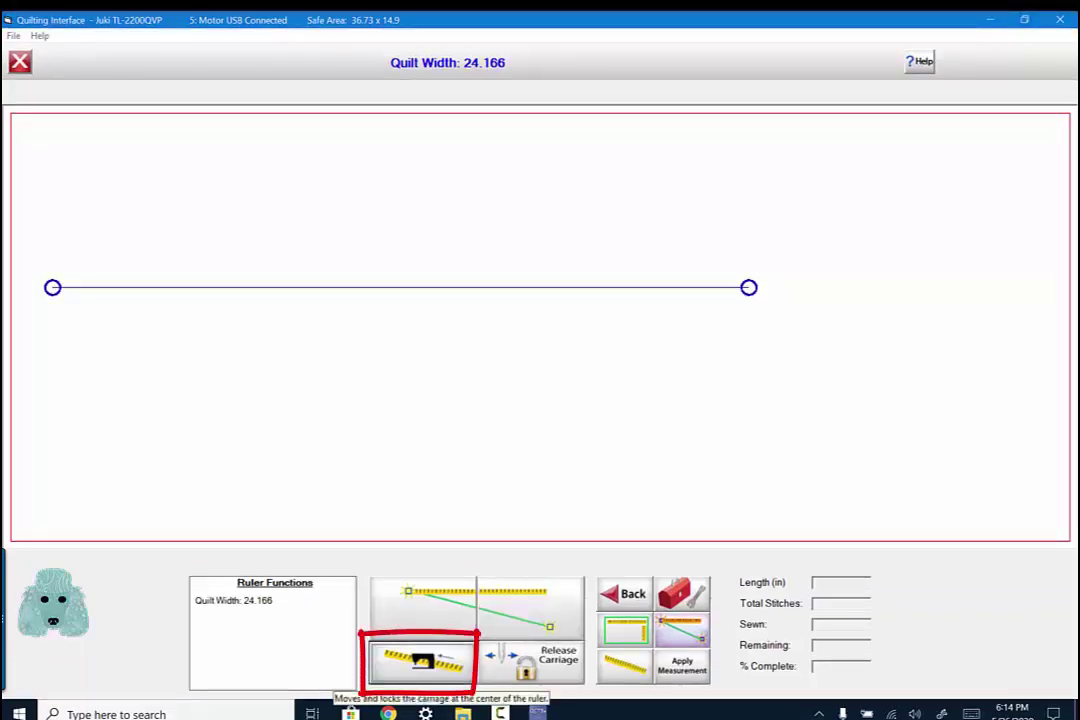
{"action": "left_click", "coordinate": [420, 662]}
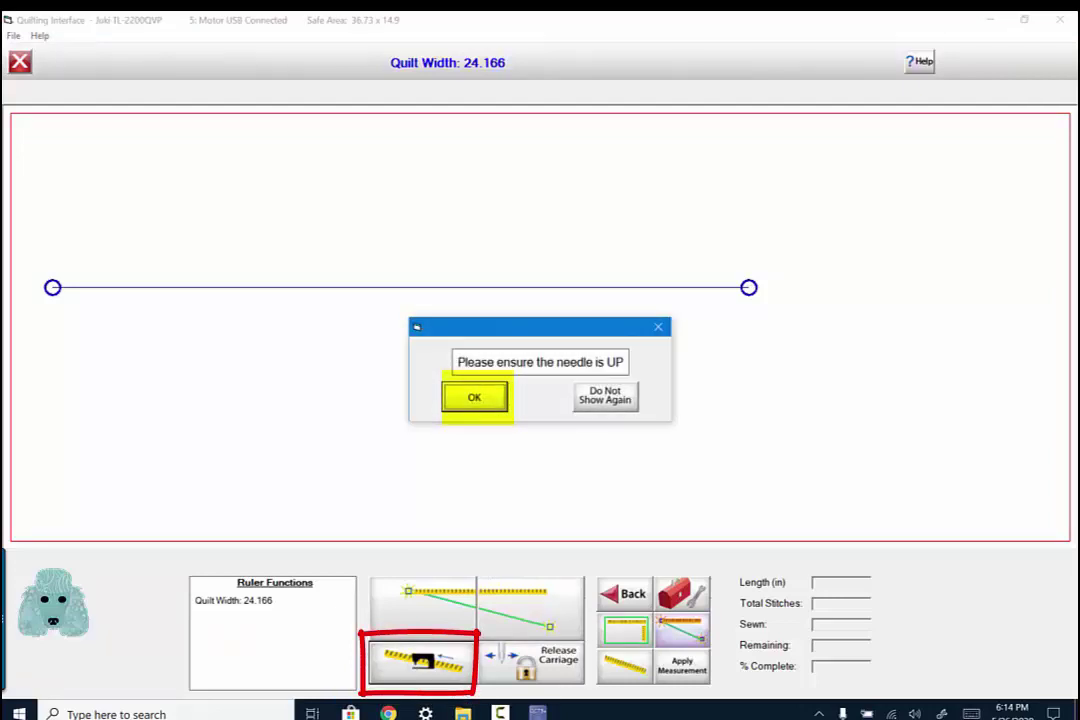
{"action": "key", "text": "Return"}
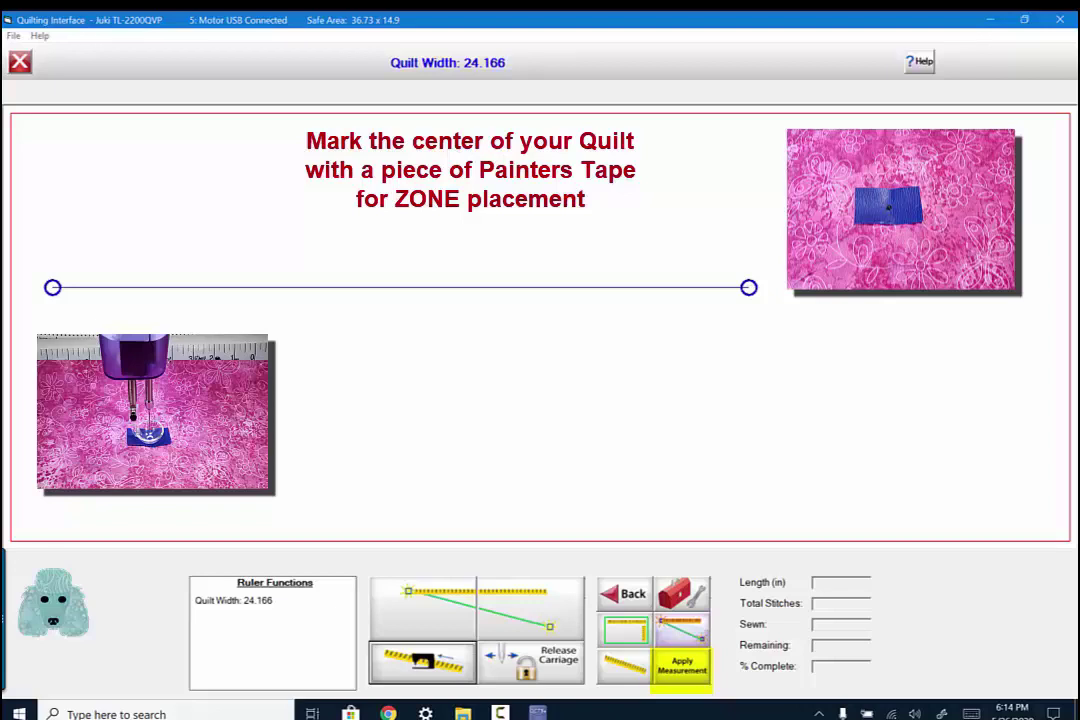
Apply the 24.166 measured width to the layout and enter 40 as the total height.
{"action": "left_click", "coordinate": [682, 665]}
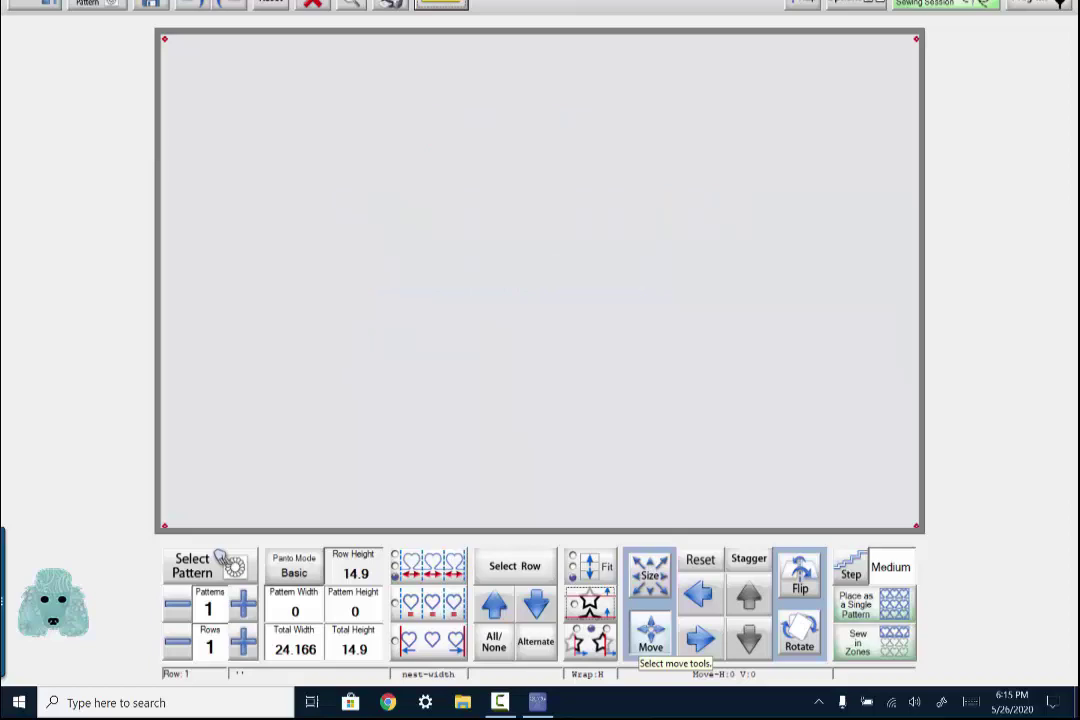
{"action": "type", "text": "40"}
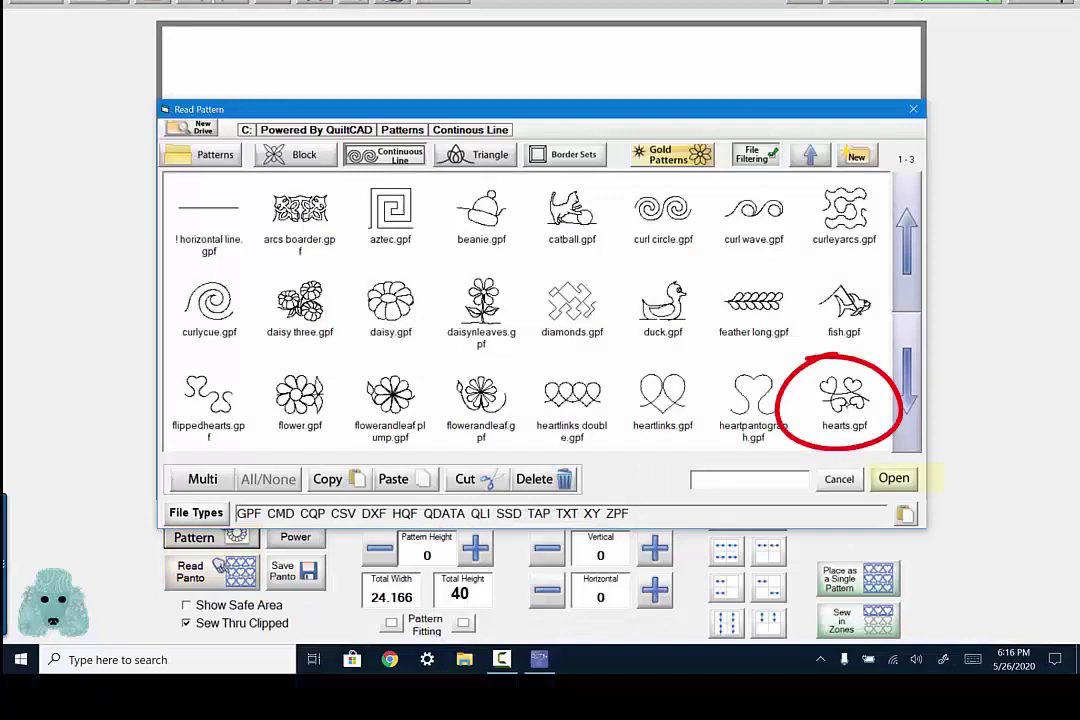
Load hearts.gpf into the 24.166 by 40 Power Panto layout, giving pattern height 4.967.
{"action": "left_click", "coordinate": [845, 400]}
{"action": "left_click", "coordinate": [894, 478]}
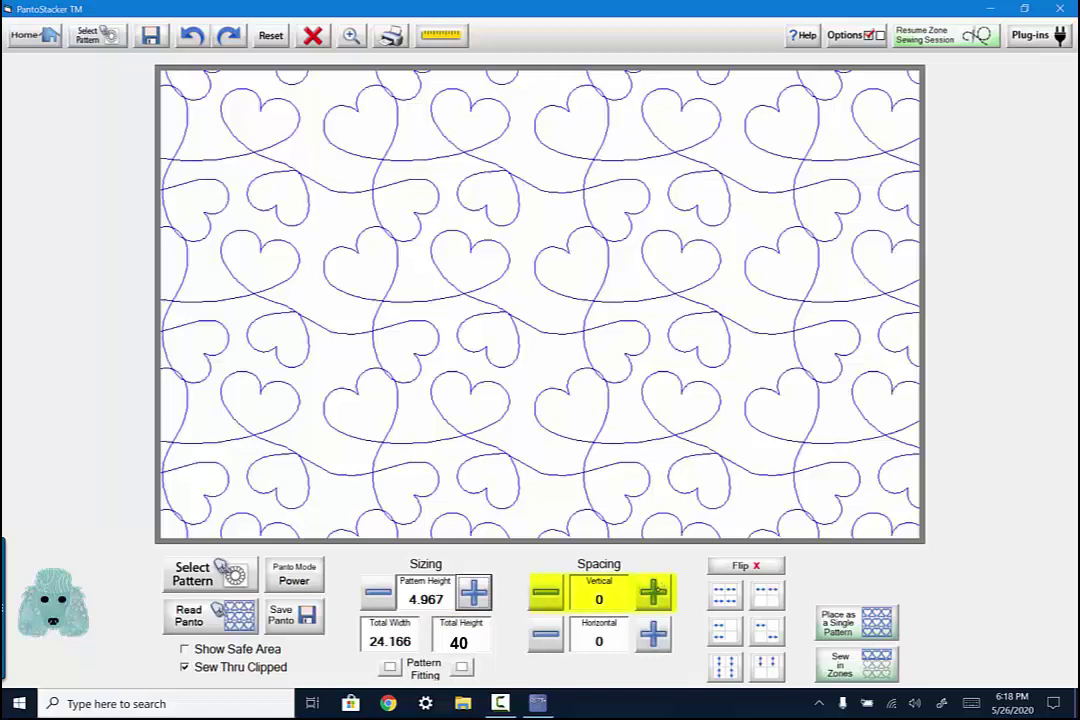
Step vertical row spacing up to 0.3, and try then reduce horizontal spacing, leaving it at 0.
{"action": "left_click", "coordinate": [653, 593]}
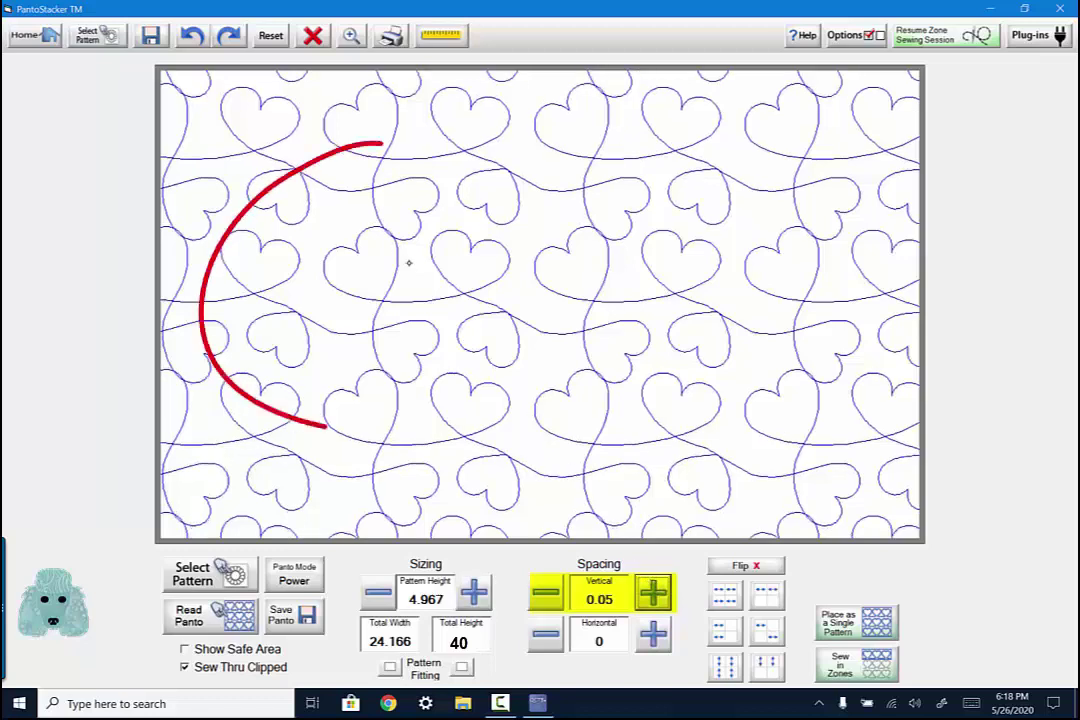
{"action": "left_click", "coordinate": [653, 592]}
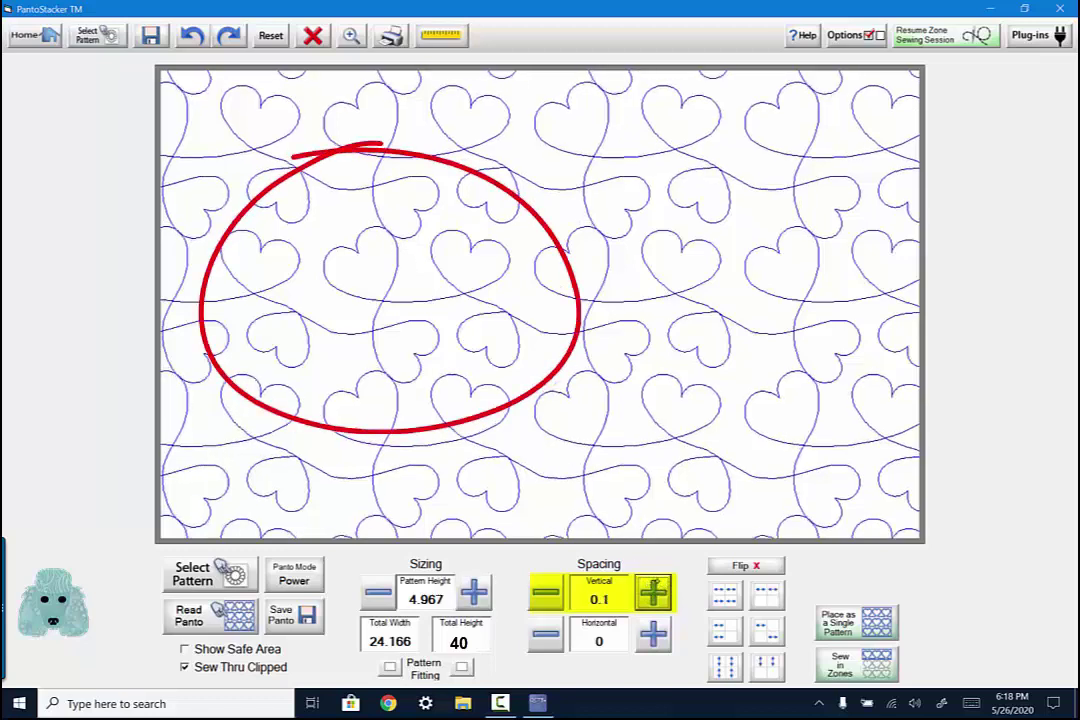
{"action": "left_click", "coordinate": [654, 592]}
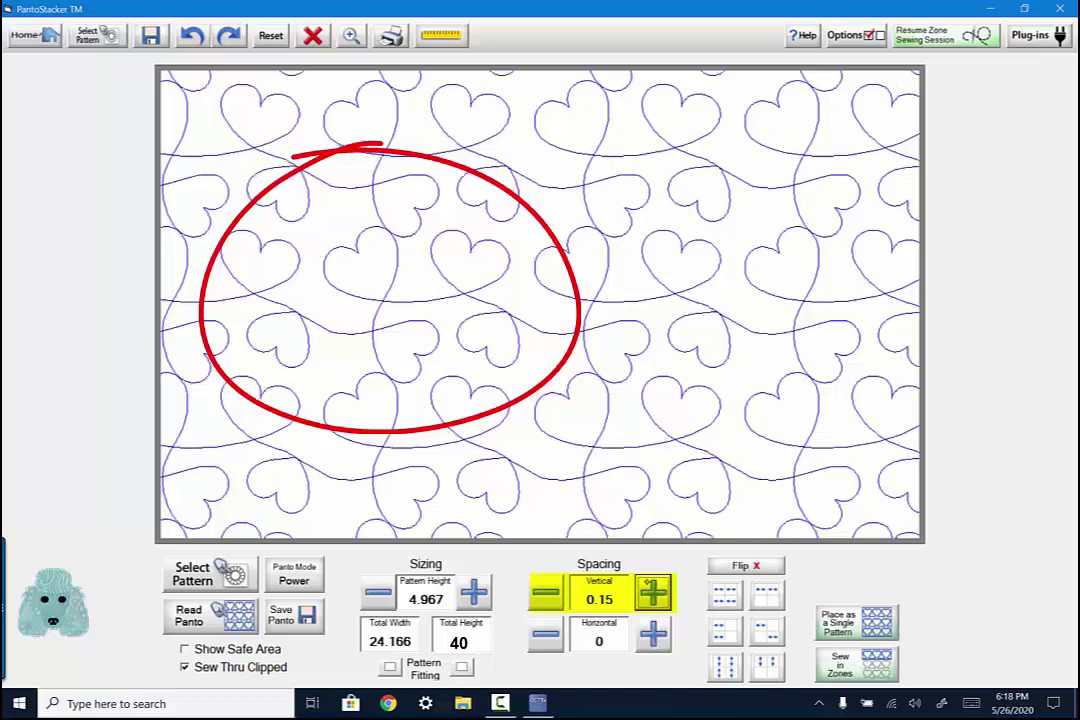
{"action": "left_click", "coordinate": [653, 591]}
{"action": "left_click", "coordinate": [653, 591]}
{"action": "left_click", "coordinate": [653, 591]}
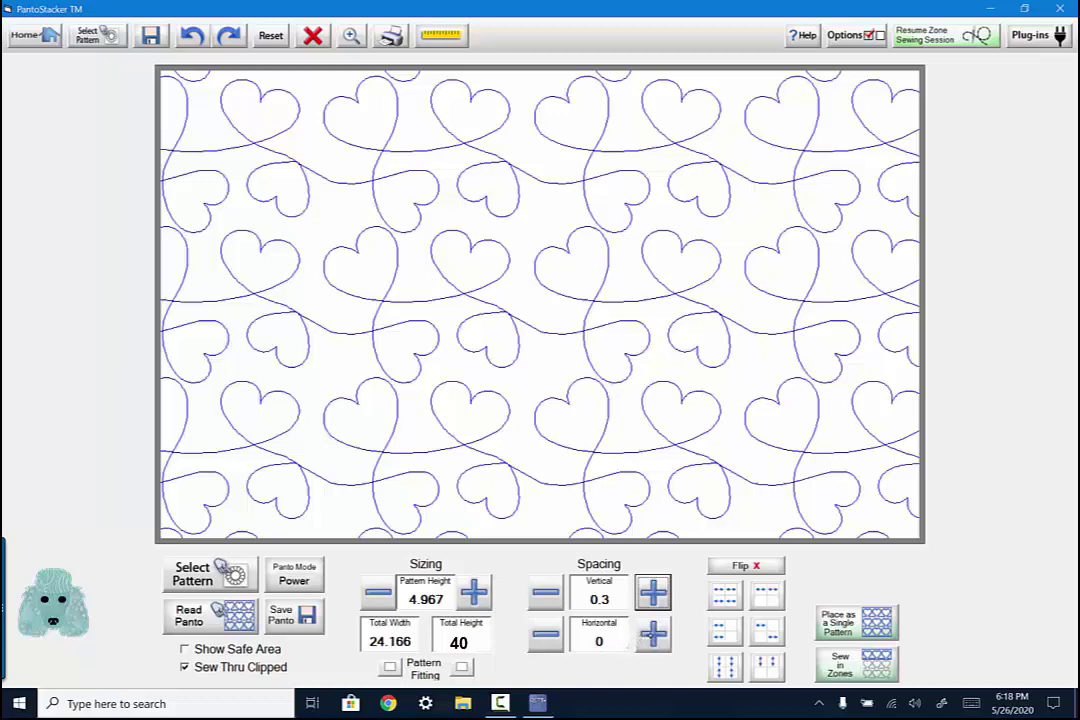
{"action": "left_click", "coordinate": [652, 633]}
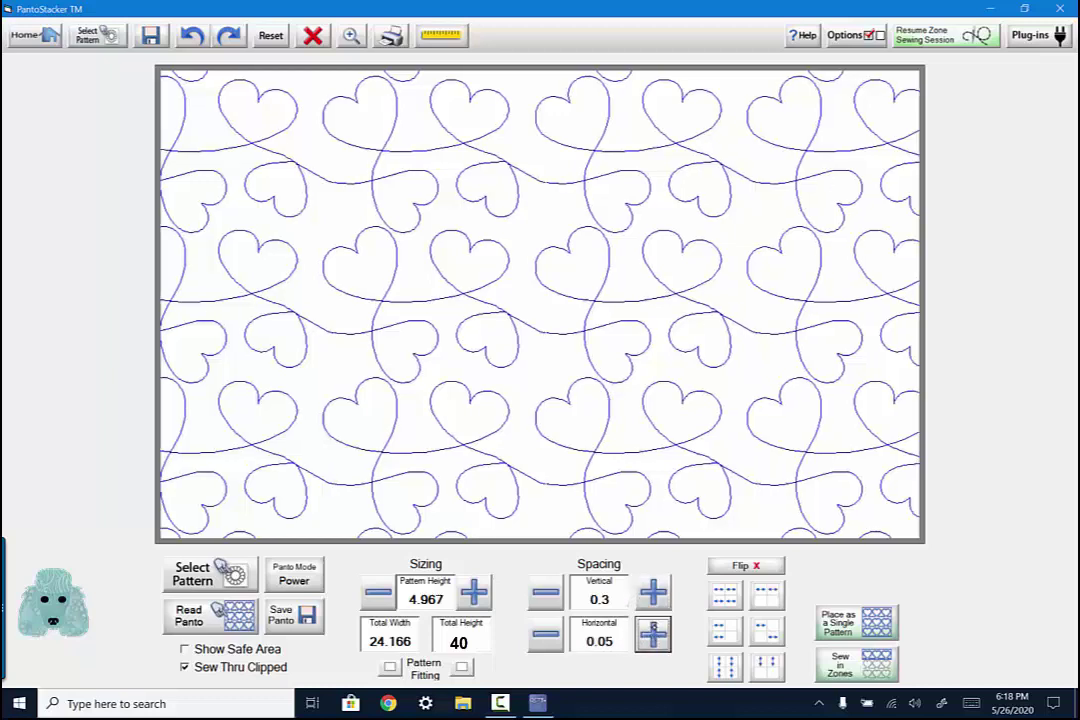
{"action": "left_click", "coordinate": [652, 633]}
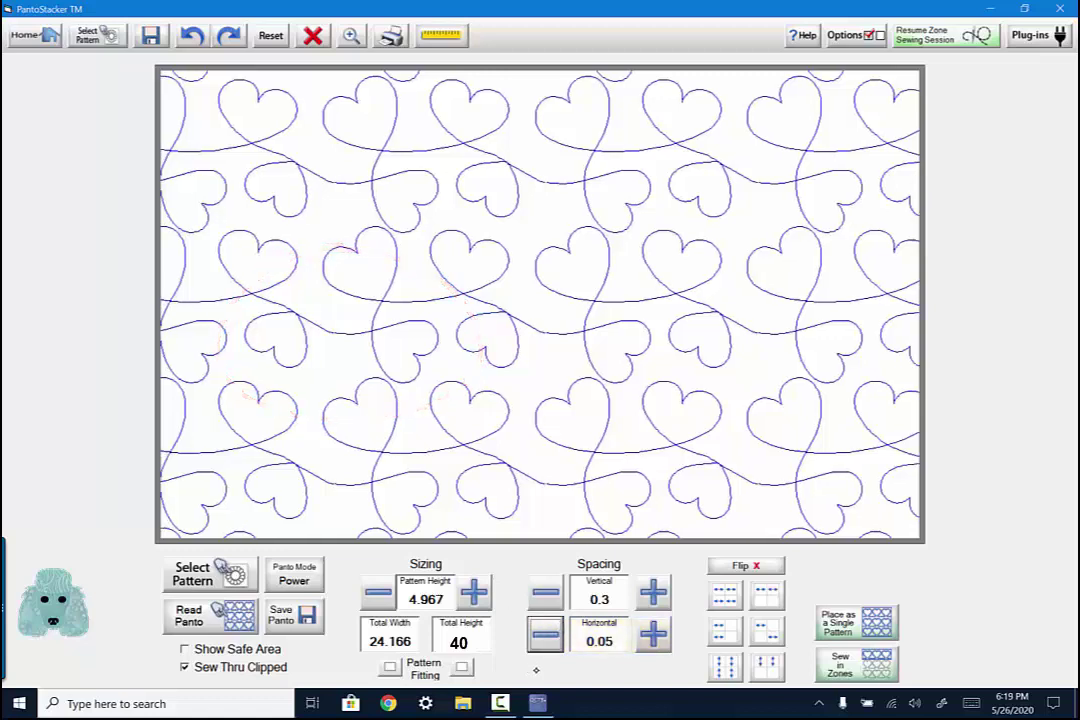
{"action": "left_click", "coordinate": [545, 633]}
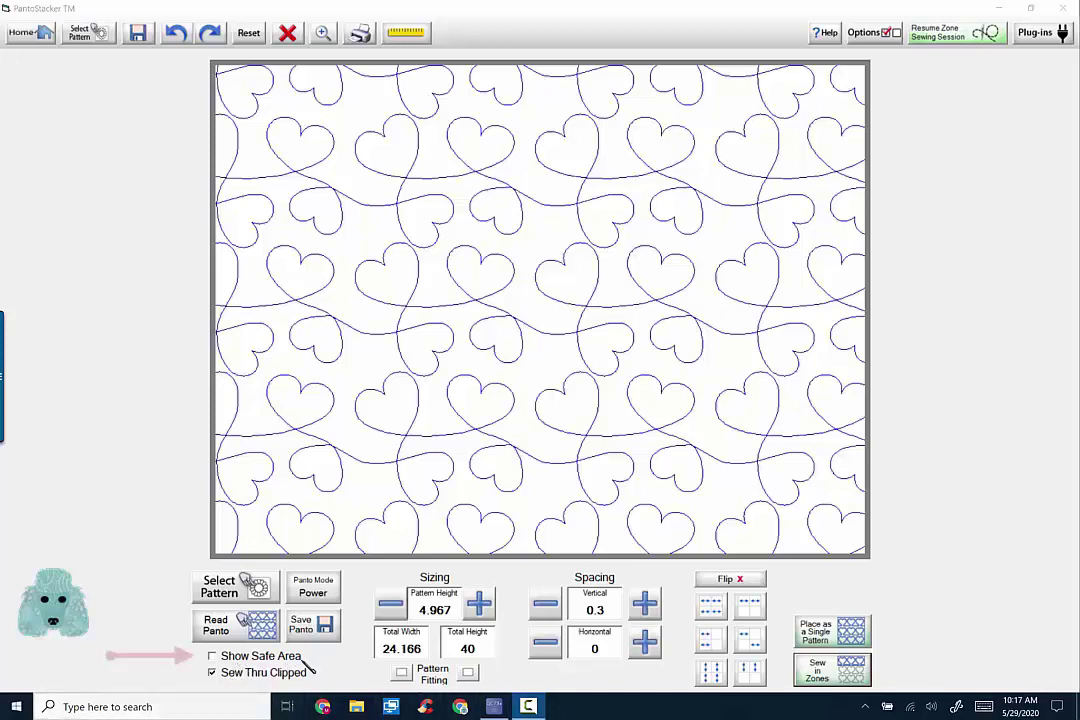
Turn on the red safe-area line and zoom to fit the whole 40-high layout, then zoom back in.
{"action": "left_click", "coordinate": [212, 656]}
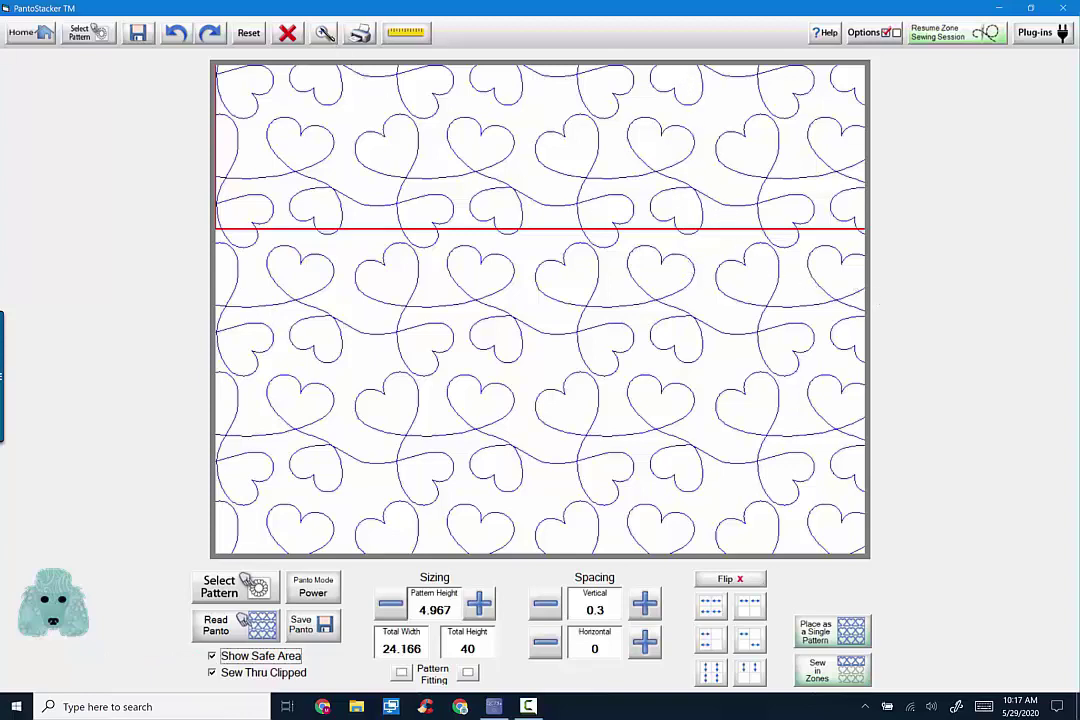
{"action": "left_click", "coordinate": [323, 34]}
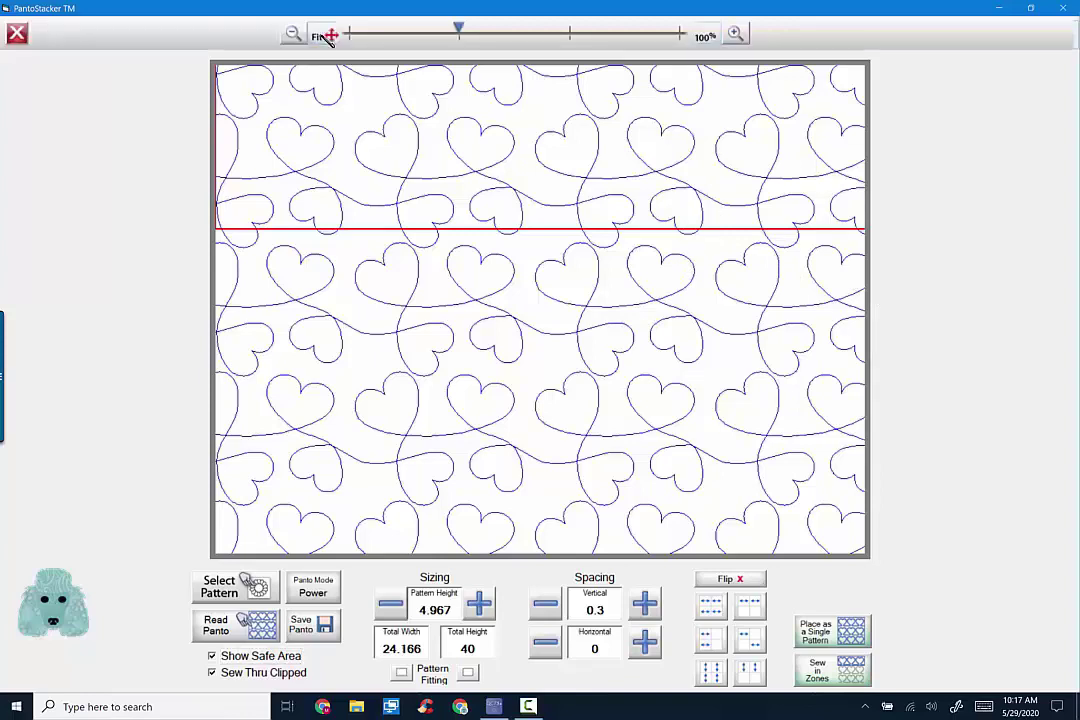
{"action": "left_click", "coordinate": [323, 38]}
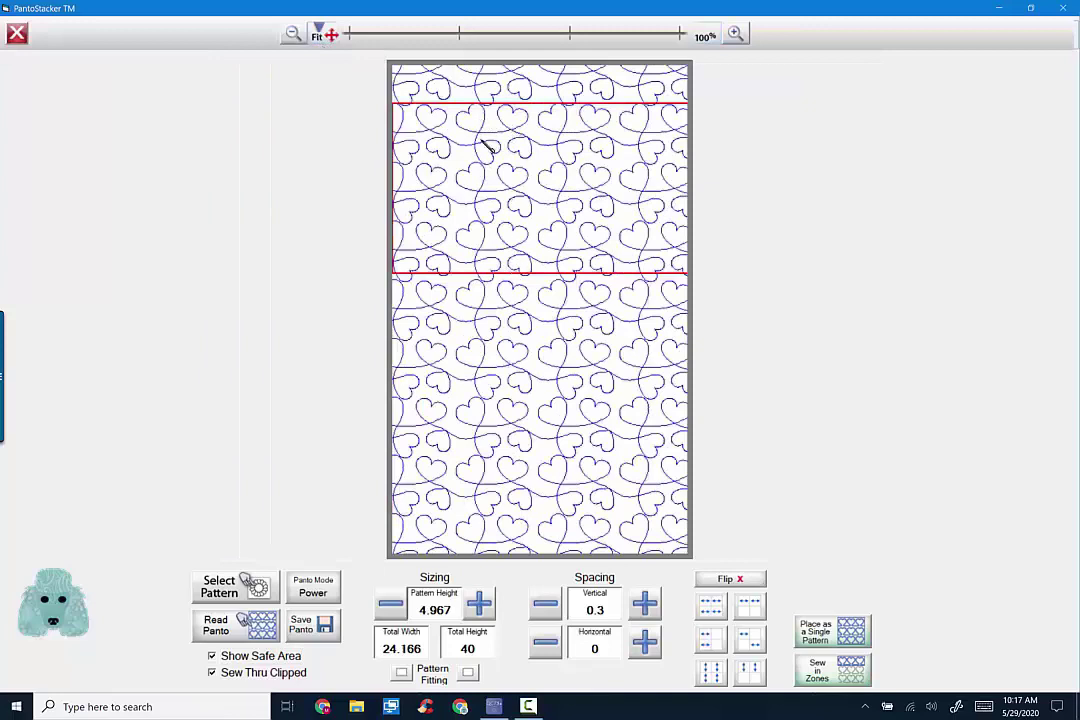
{"action": "left_click", "coordinate": [451, 36]}
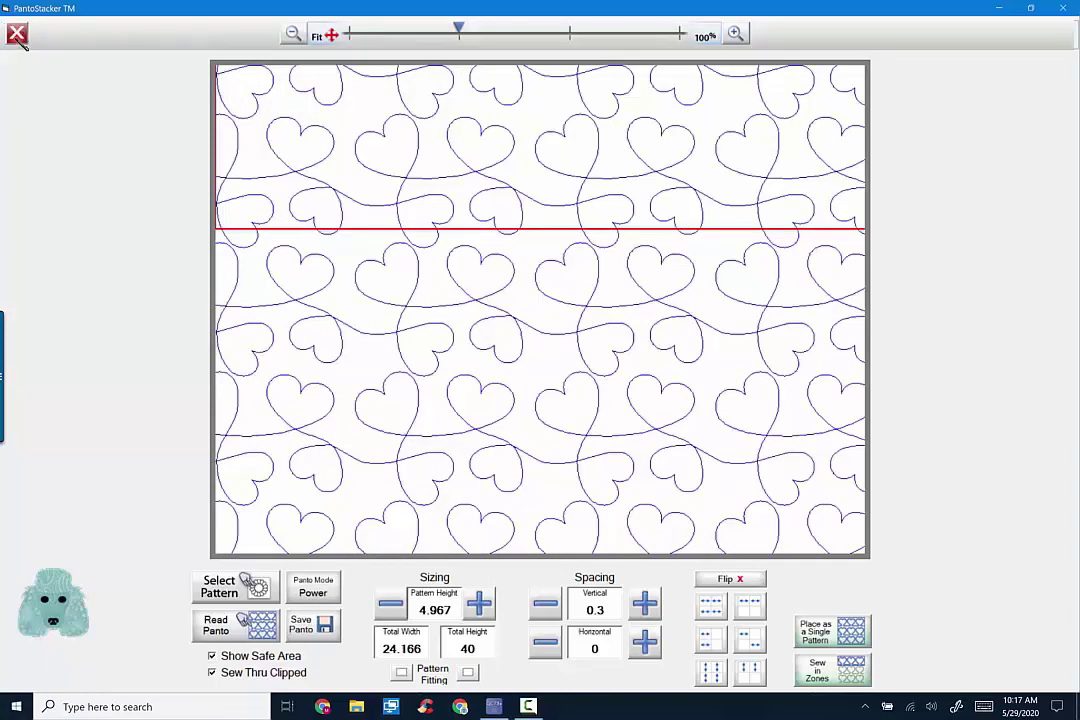
{"action": "left_click", "coordinate": [17, 35]}
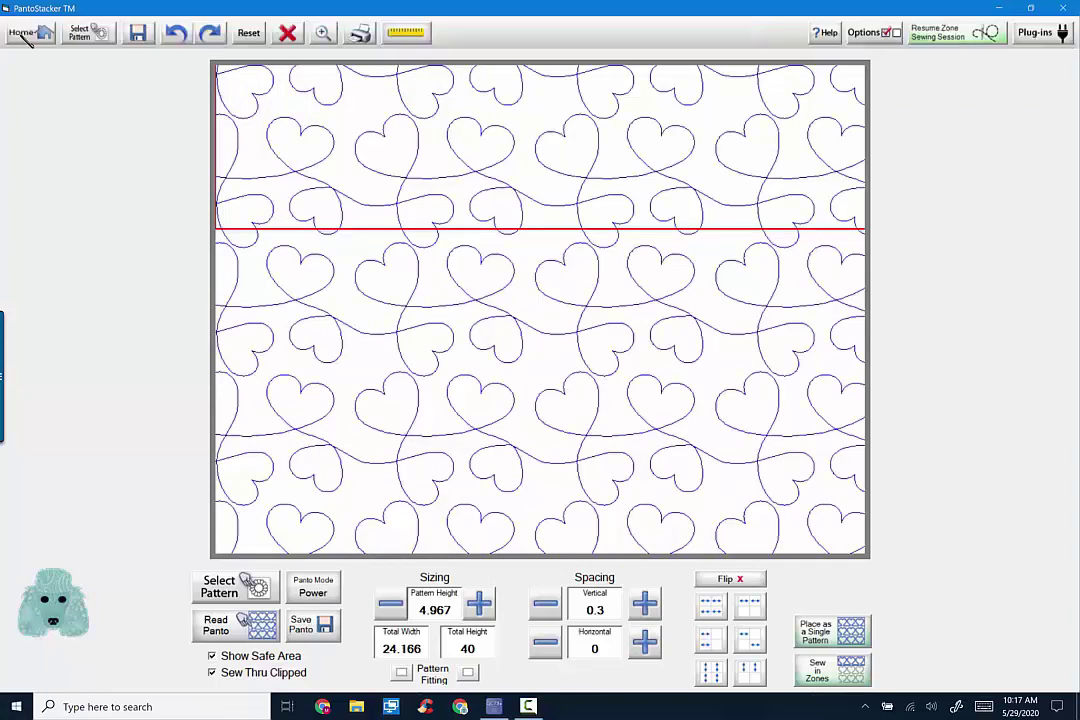
Uncheck Show Safe Area so the red boundary line disappears.
{"action": "left_click", "coordinate": [211, 657]}
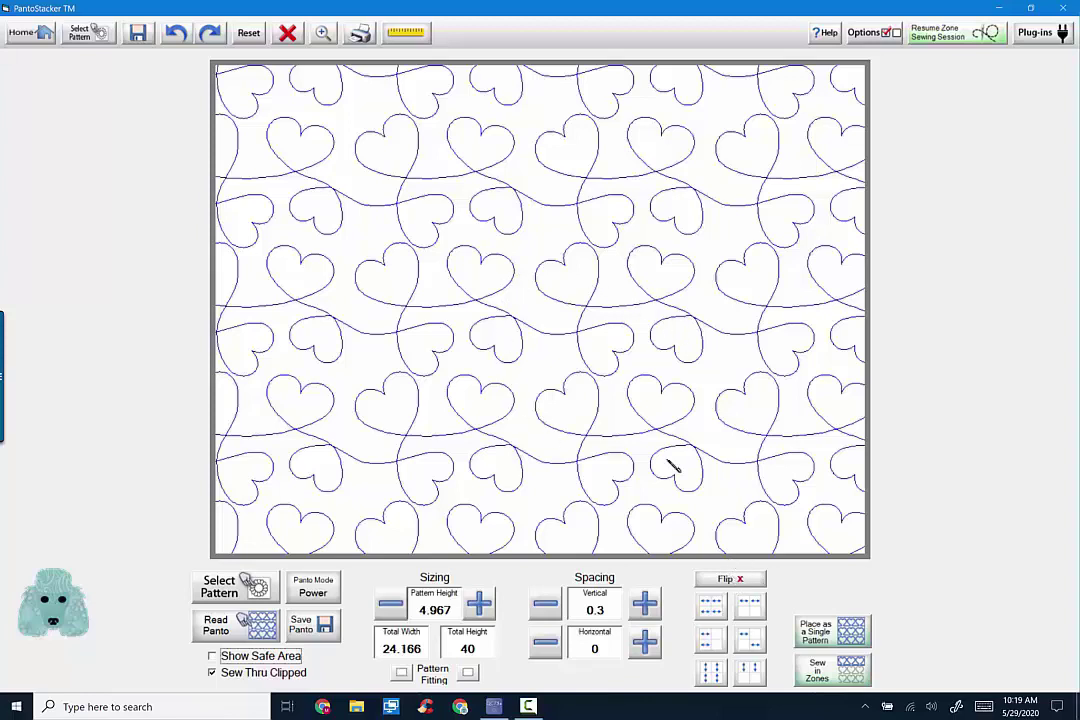
Preview the hearts in each flip and mirror arrangement, then clear flipping with Flip x.
{"action": "left_click", "coordinate": [711, 608]}
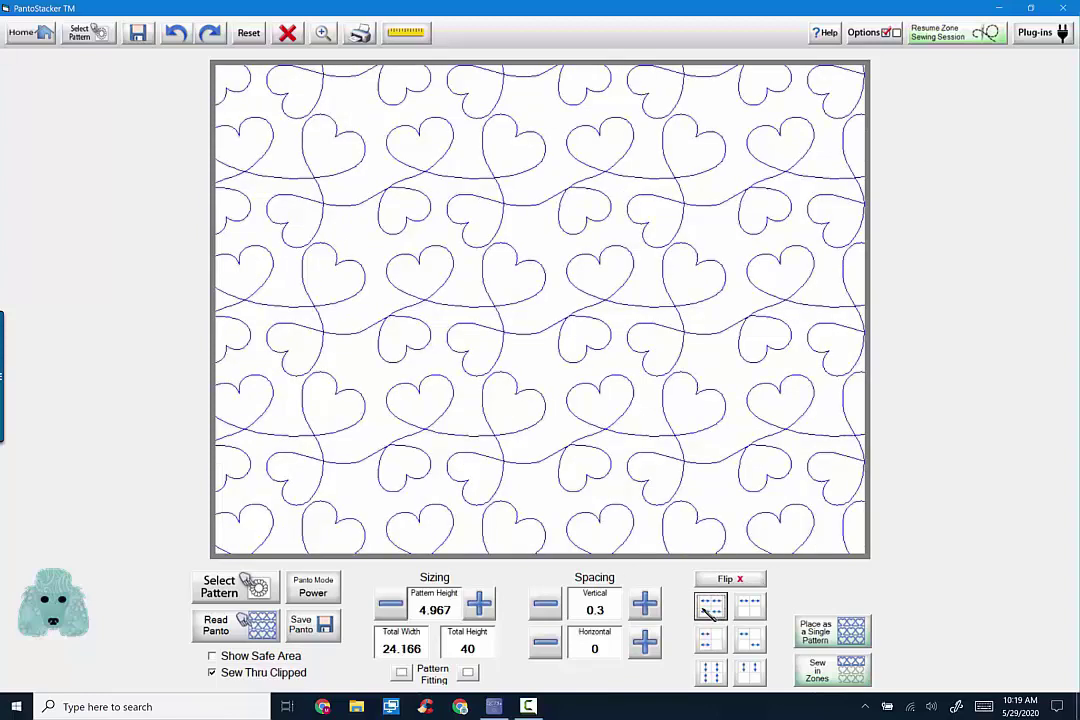
{"action": "left_click", "coordinate": [712, 609]}
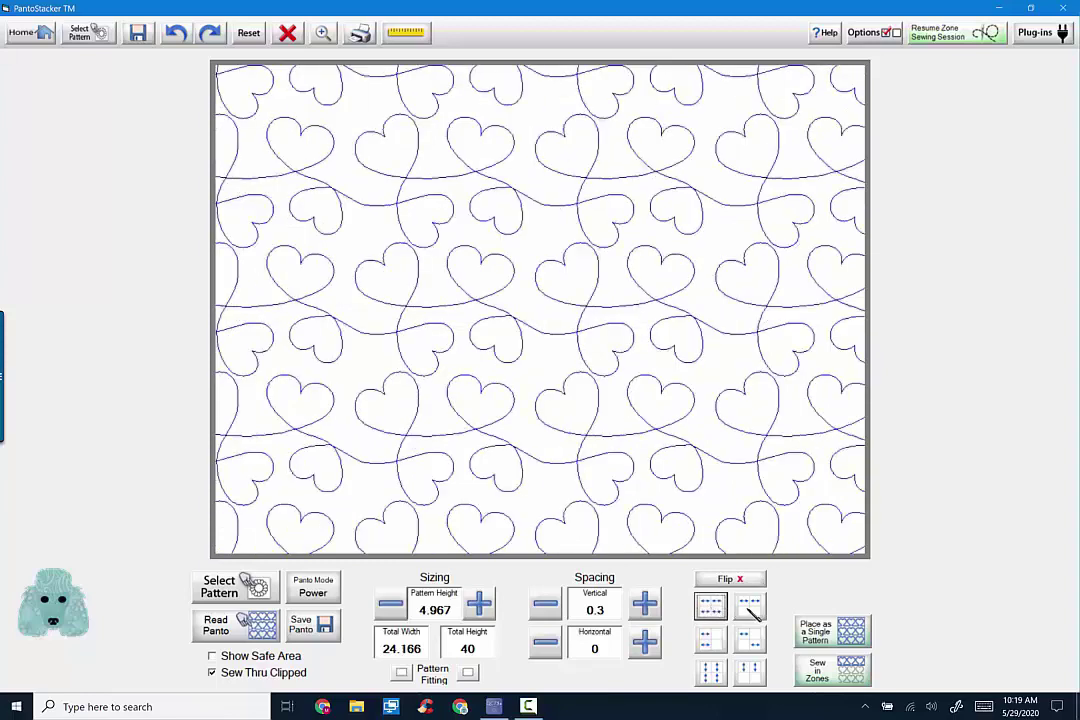
{"action": "left_click", "coordinate": [750, 607]}
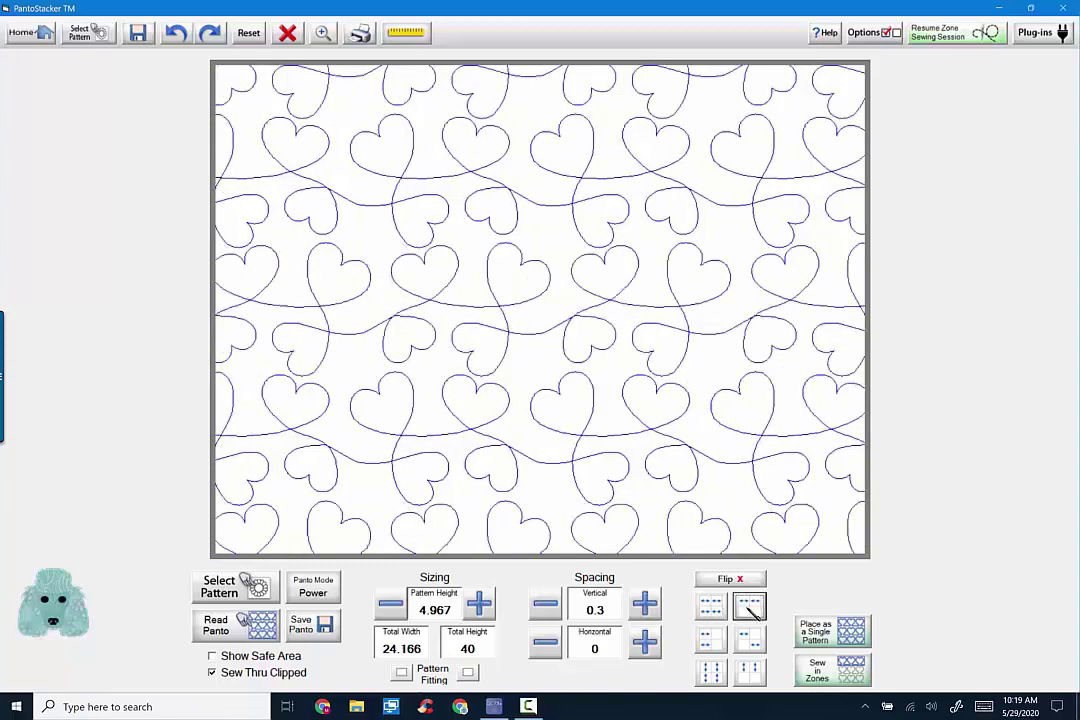
{"action": "left_click", "coordinate": [750, 608]}
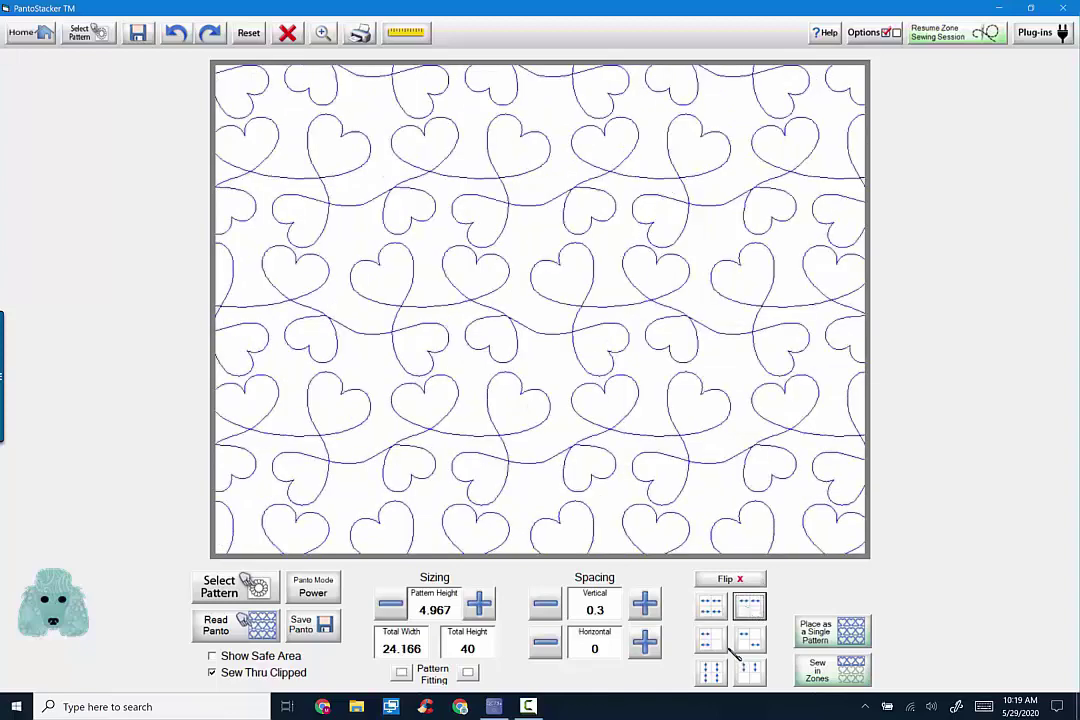
{"action": "left_click", "coordinate": [711, 640]}
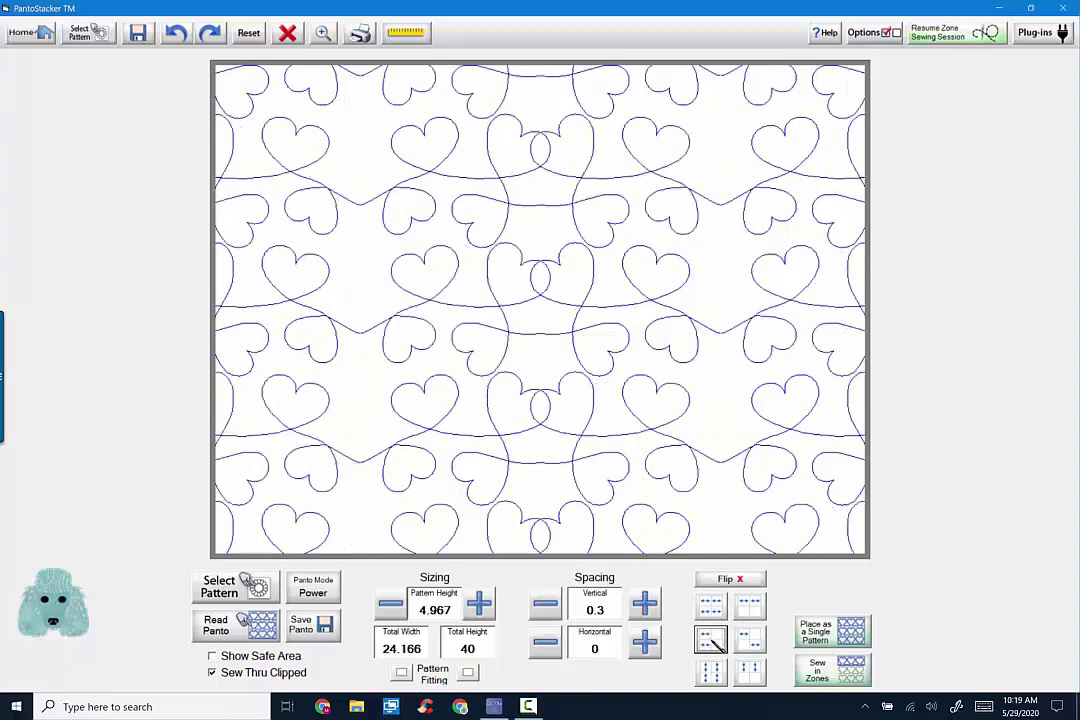
{"action": "left_click", "coordinate": [711, 640]}
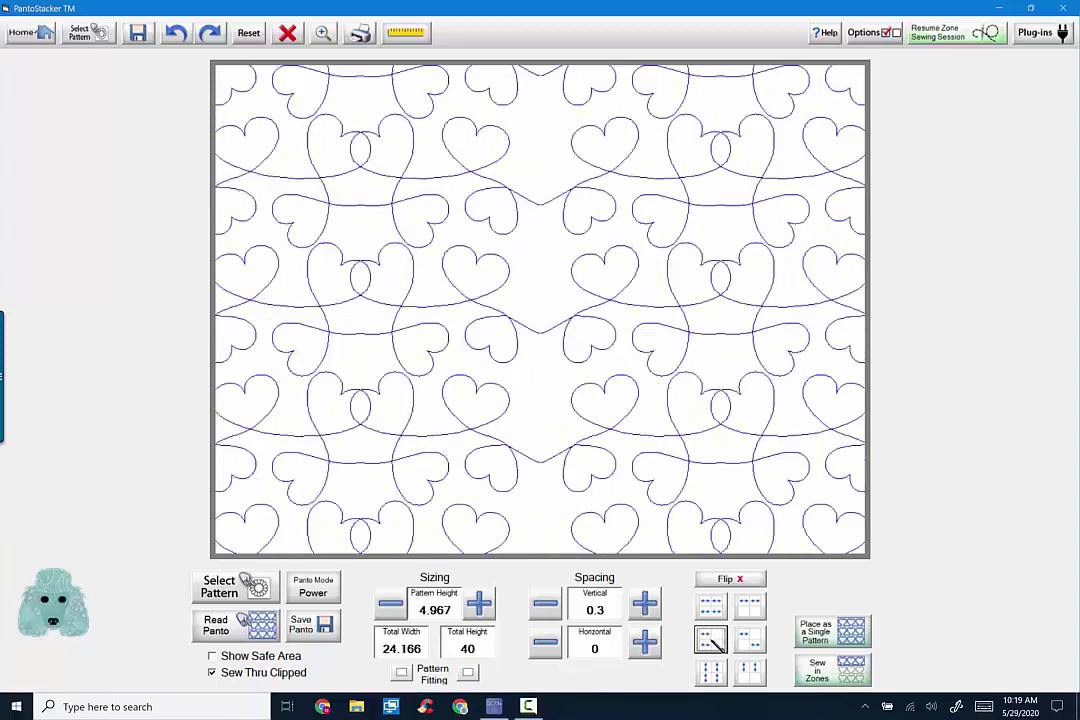
{"action": "left_click", "coordinate": [756, 645]}
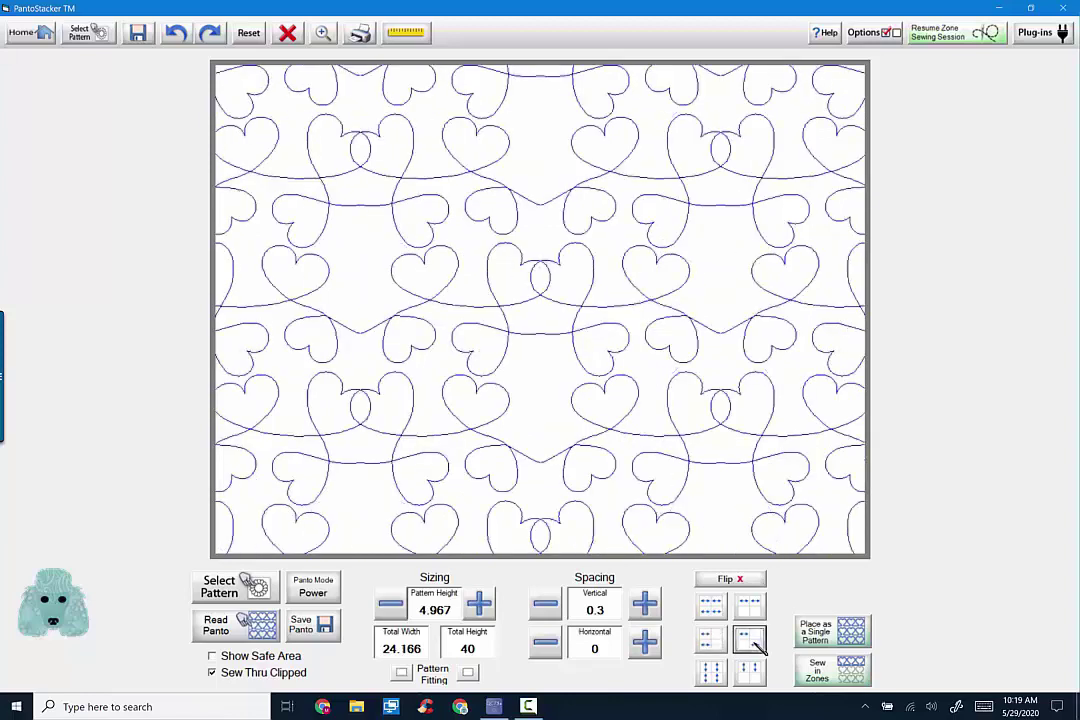
{"action": "left_click", "coordinate": [756, 645]}
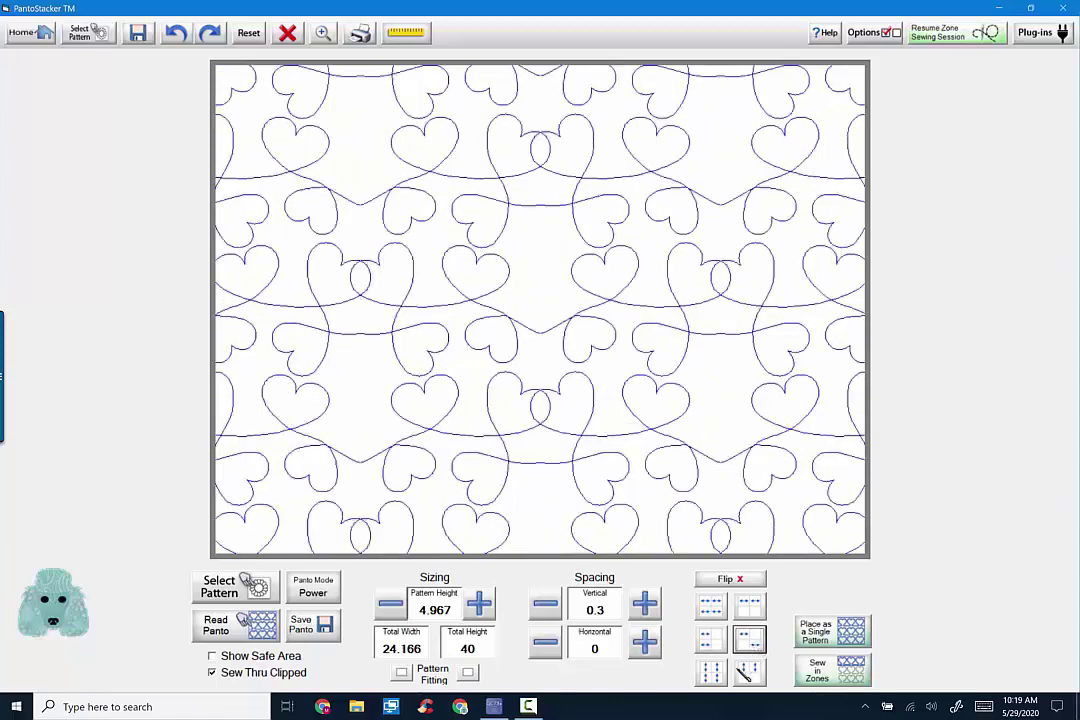
{"action": "left_click", "coordinate": [712, 674]}
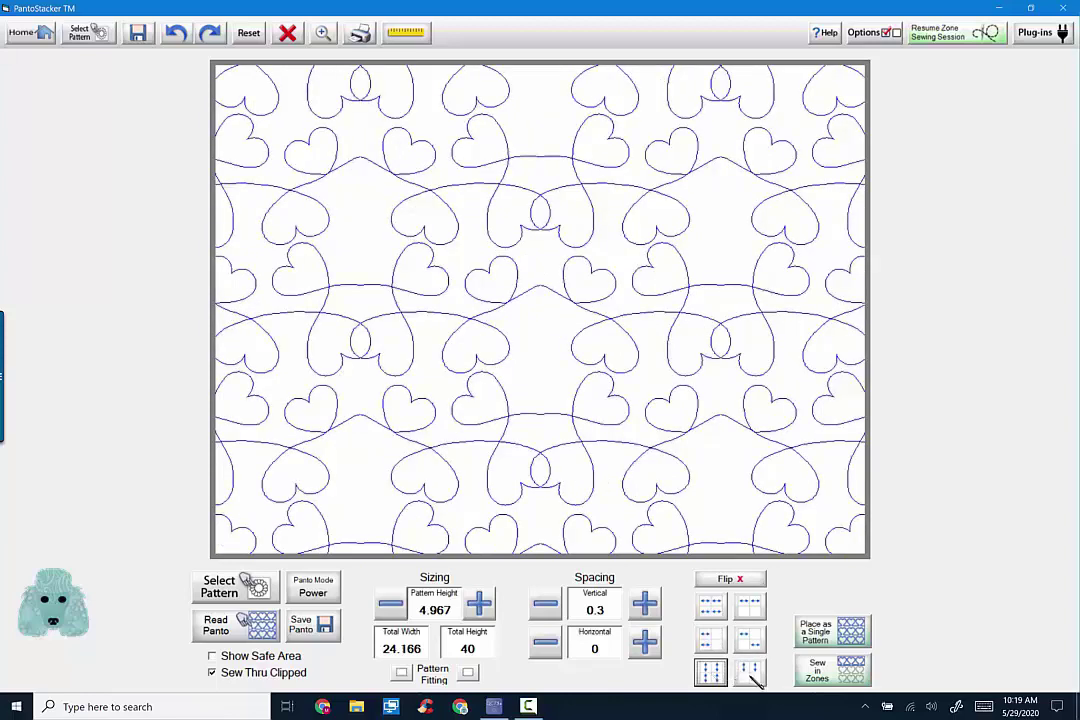
{"action": "left_click", "coordinate": [752, 675]}
{"action": "left_click", "coordinate": [752, 675]}
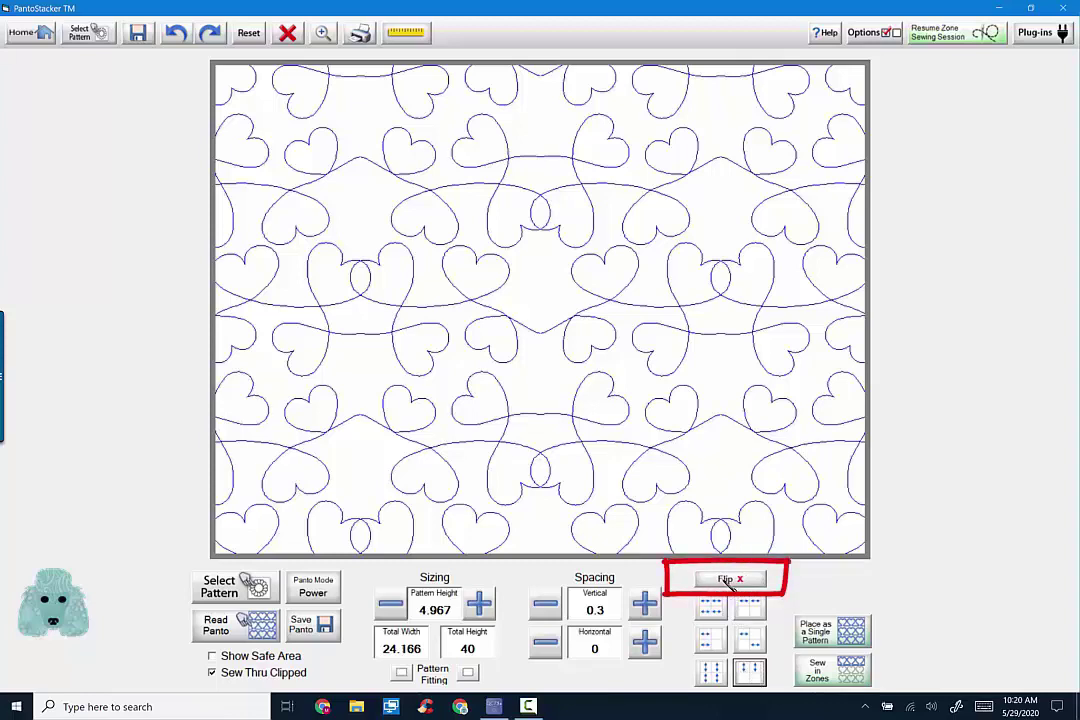
{"action": "left_click", "coordinate": [729, 582]}
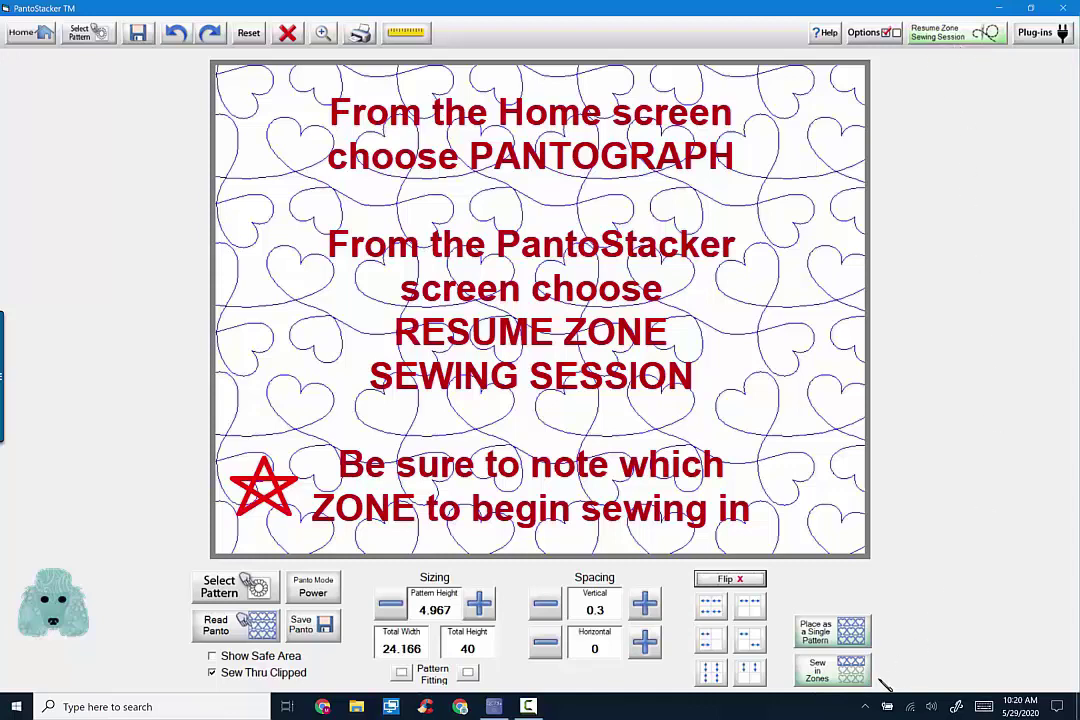
Send the hearts panto to Sew in Zones and save the zone session as Hearts.
{"action": "left_click", "coordinate": [826, 676]}
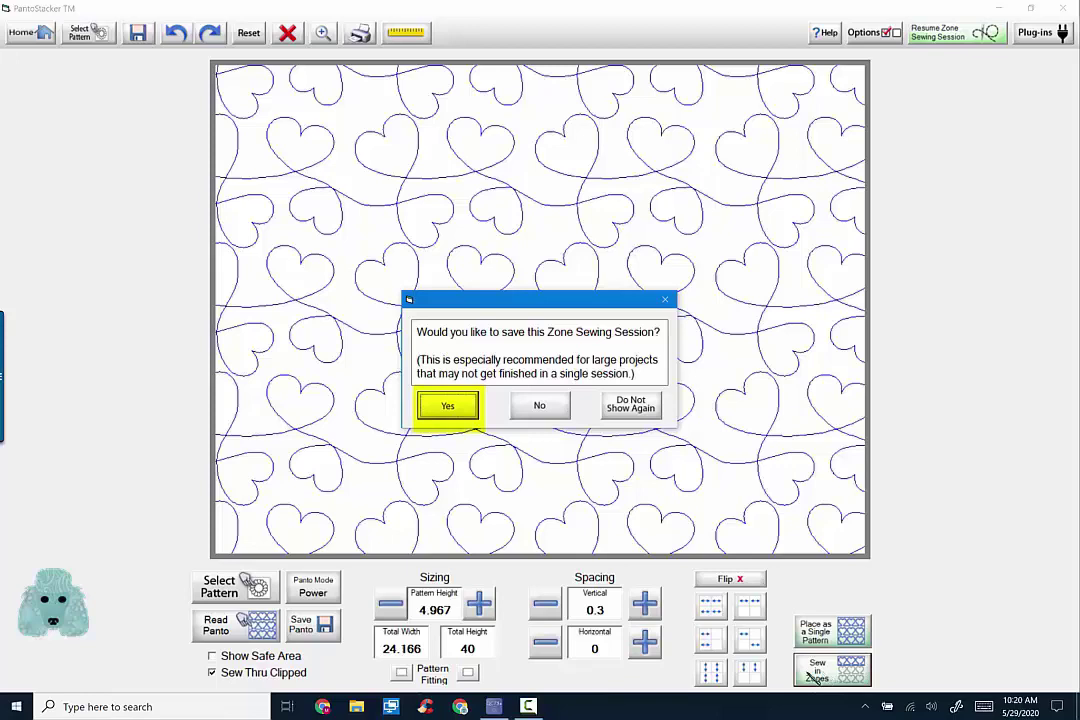
{"action": "left_click", "coordinate": [447, 410]}
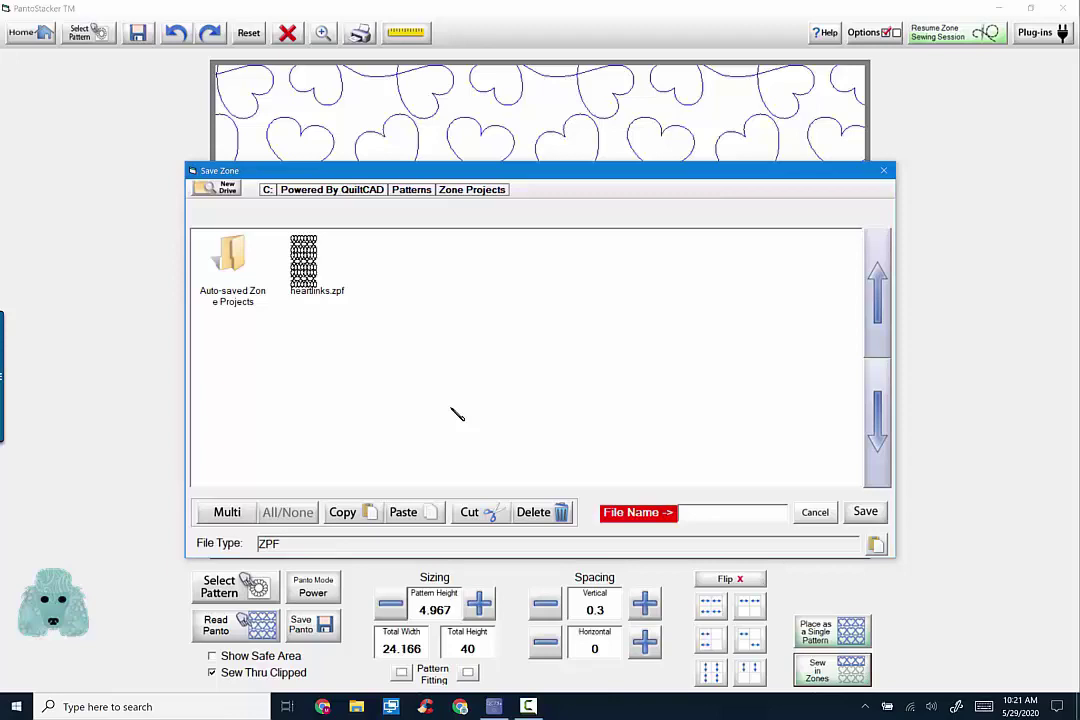
{"action": "left_click", "coordinate": [736, 513]}
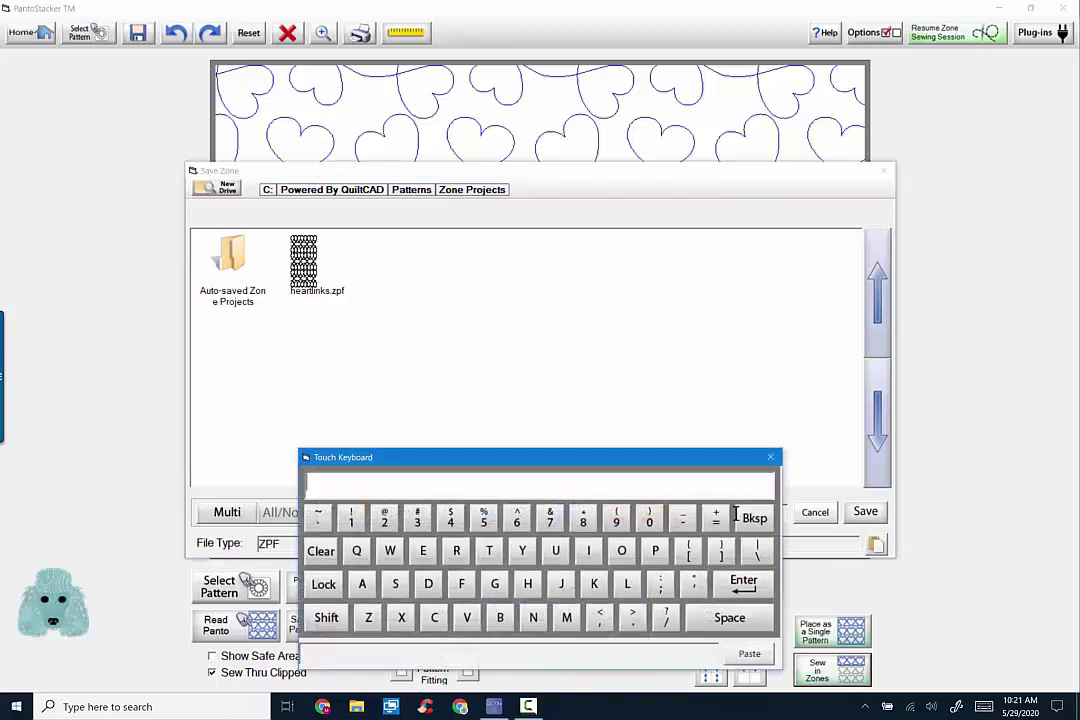
{"action": "type", "text": "Hearts"}
{"action": "key", "text": "Return"}
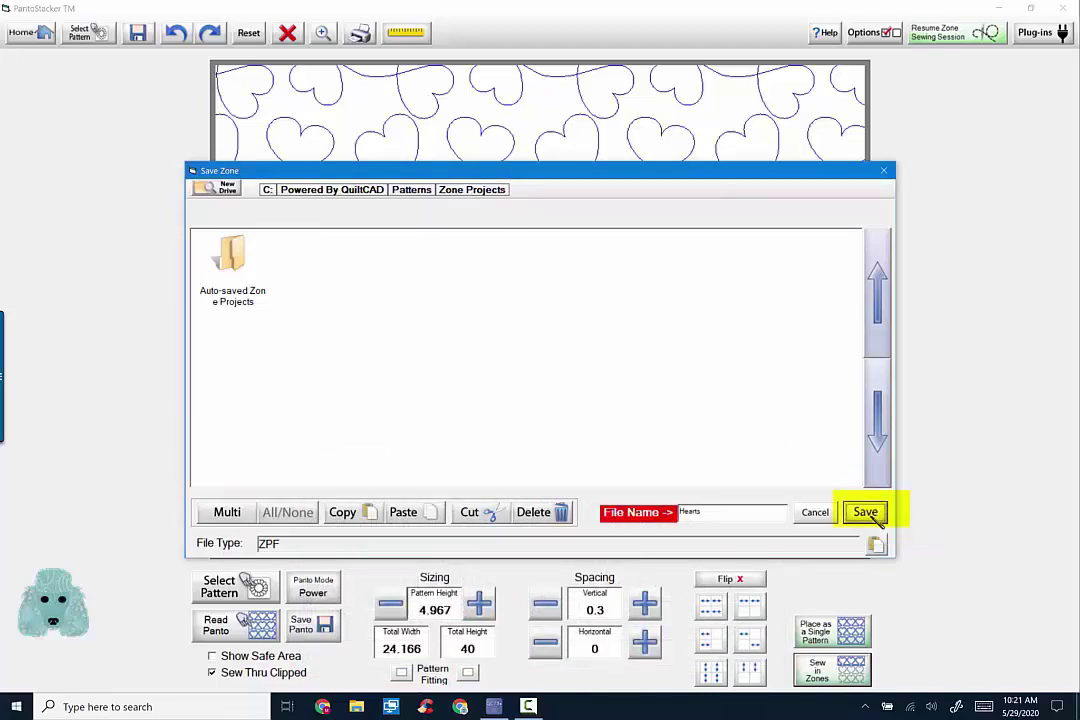
{"action": "left_click", "coordinate": [866, 513]}
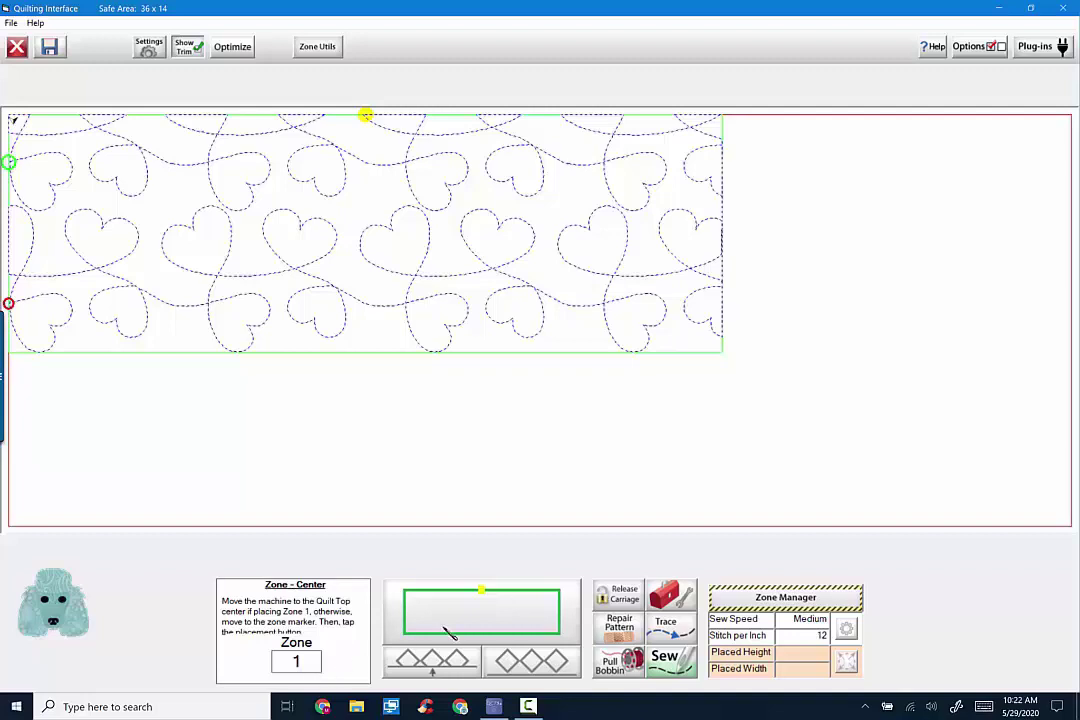
Open the Zone Manager, accepting the warning that pattern placement will be reset.
{"action": "left_click", "coordinate": [815, 599]}
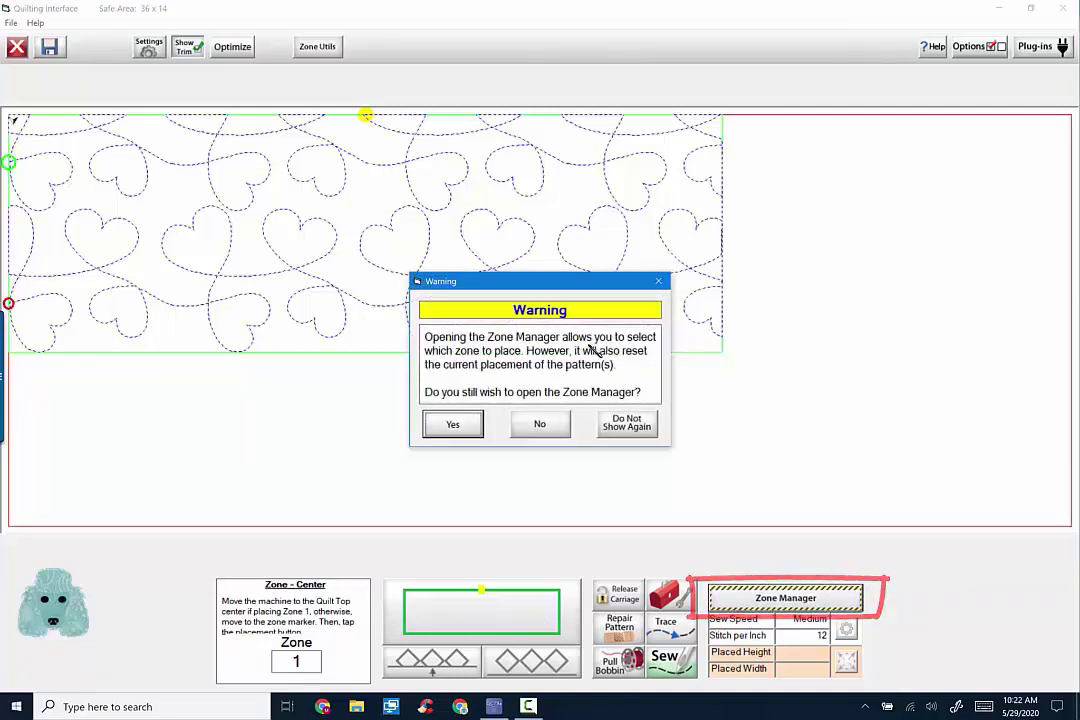
{"action": "left_click", "coordinate": [460, 426]}
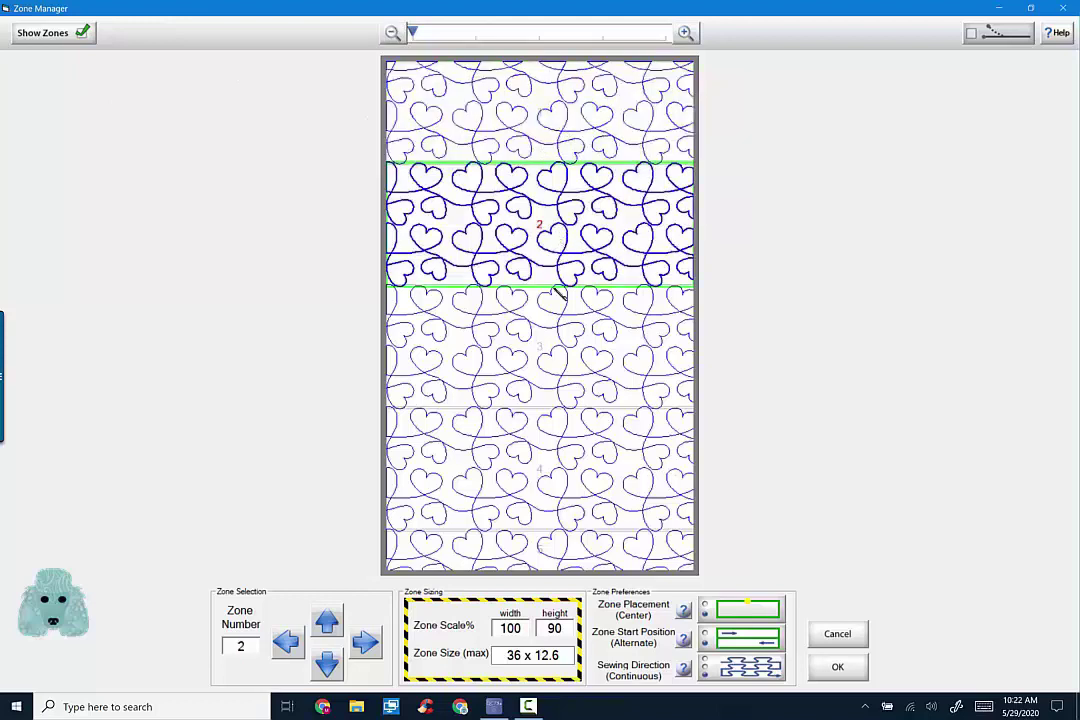
Step the zone selection down through zones 3 and 4 to zone 5, then back to zone 1.
{"action": "left_click", "coordinate": [545, 348]}
{"action": "left_click", "coordinate": [543, 472]}
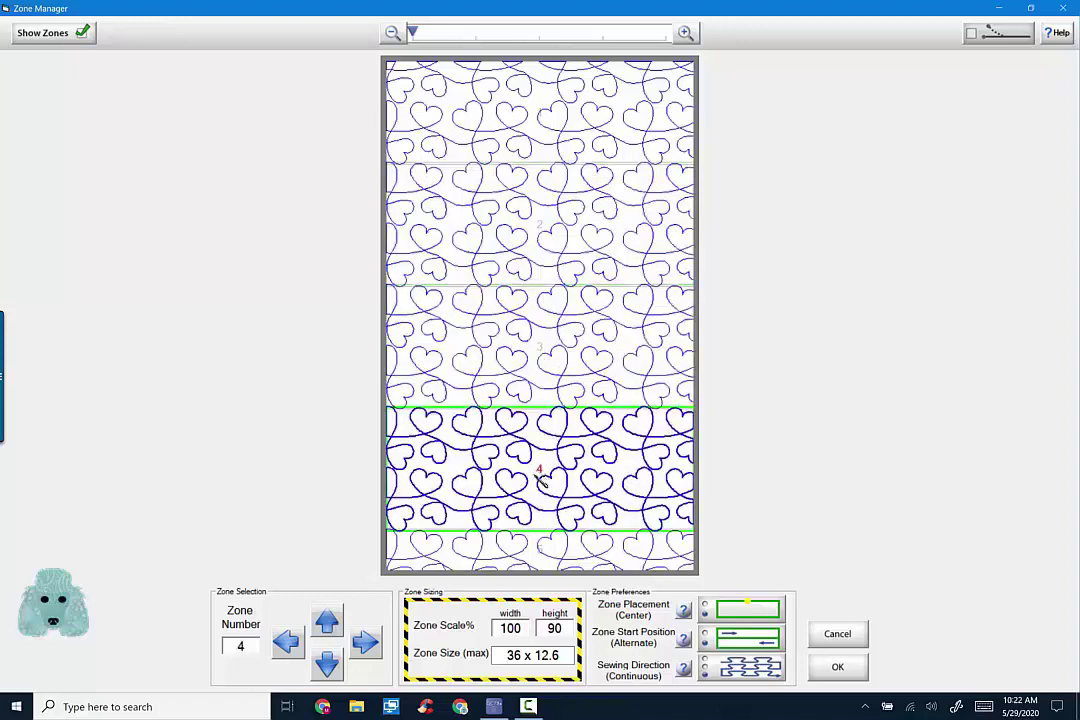
{"action": "left_click", "coordinate": [541, 553]}
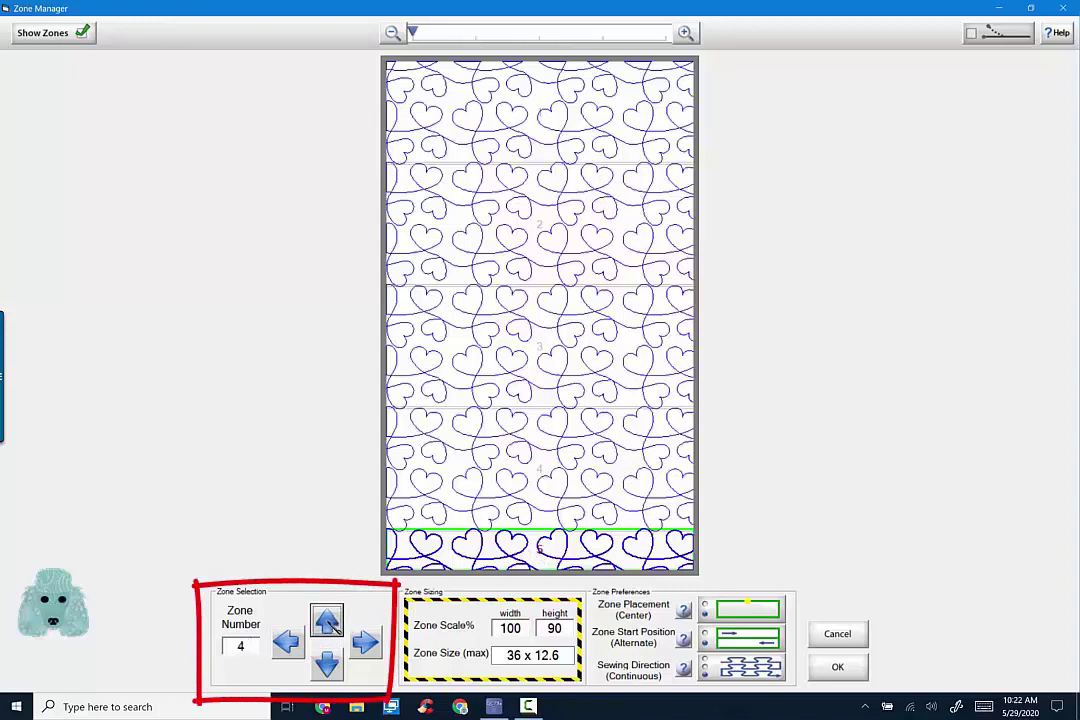
{"action": "left_click", "coordinate": [328, 622]}
{"action": "left_click", "coordinate": [328, 622]}
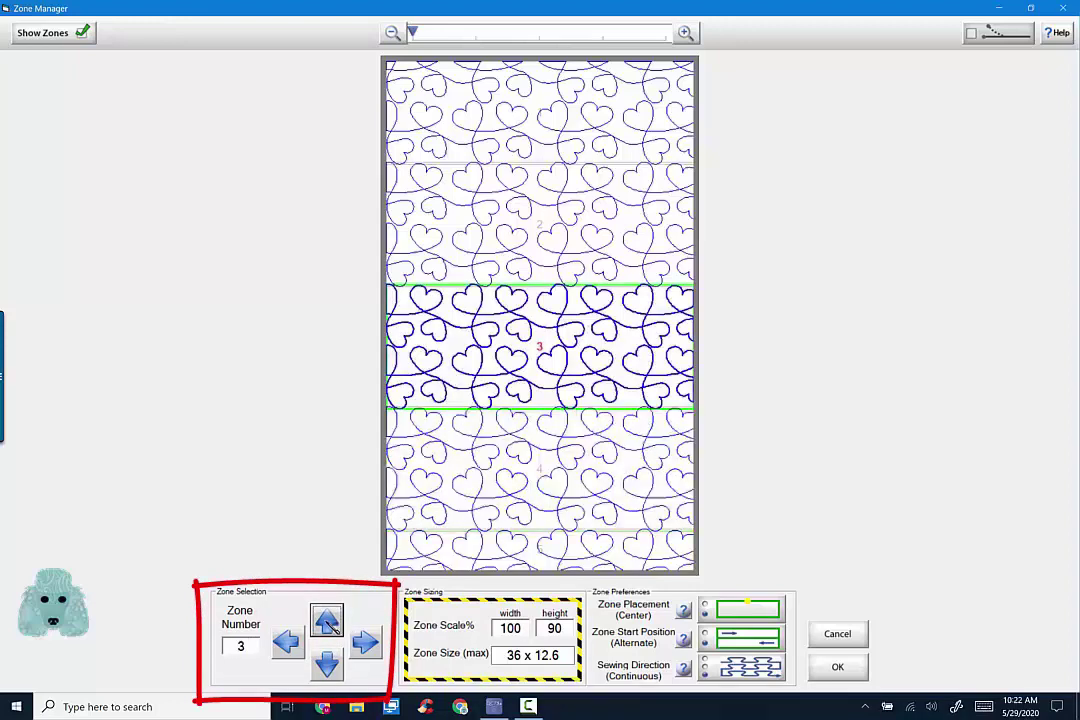
{"action": "left_click", "coordinate": [328, 622]}
{"action": "left_click", "coordinate": [328, 622]}
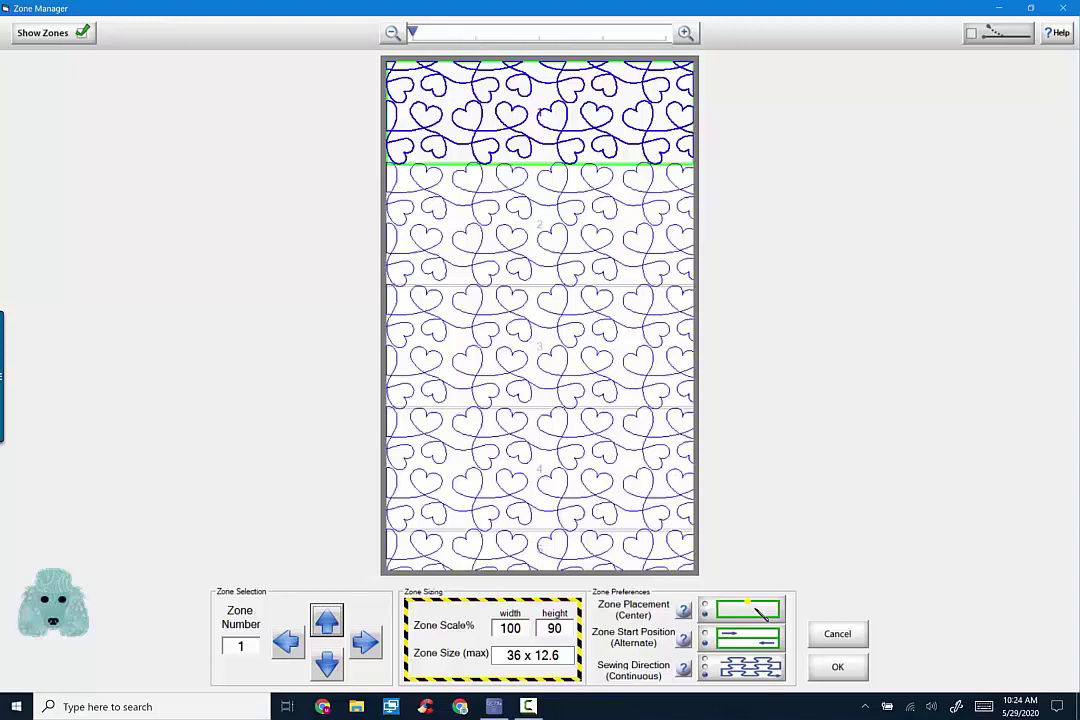
Read the Zone Placement help, try 4 Point and Sew from Left, then restore Center and Alternate.
{"action": "left_click", "coordinate": [684, 612]}
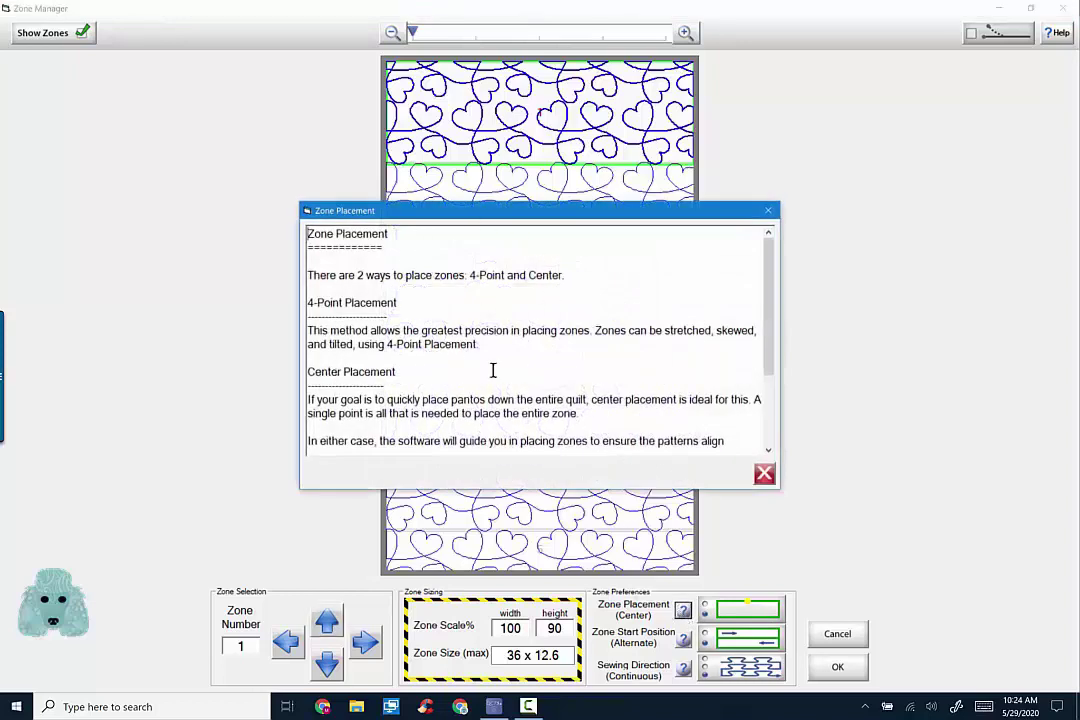
{"action": "left_click", "coordinate": [764, 473]}
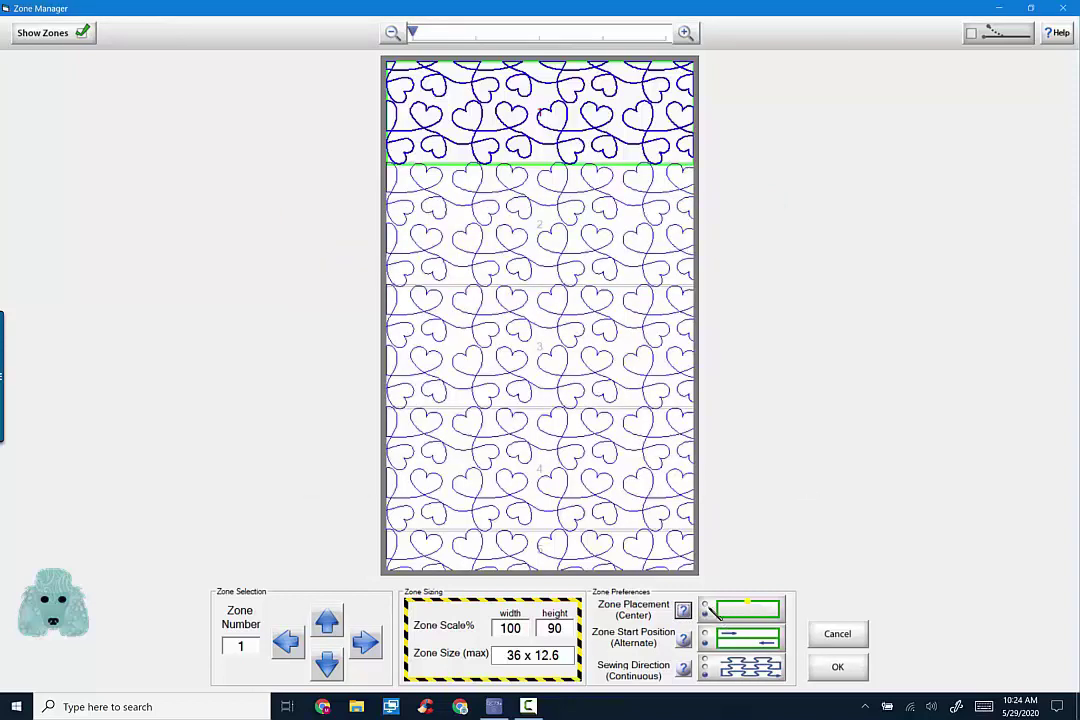
{"action": "left_click", "coordinate": [705, 606]}
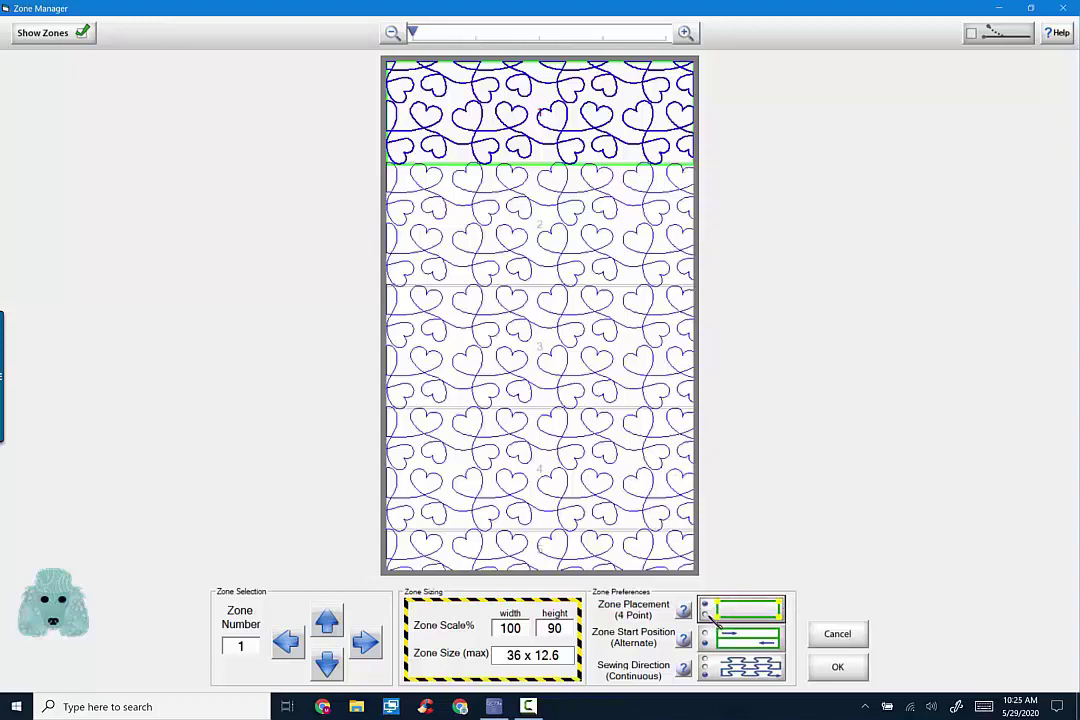
{"action": "left_click", "coordinate": [706, 615]}
{"action": "left_click", "coordinate": [705, 633]}
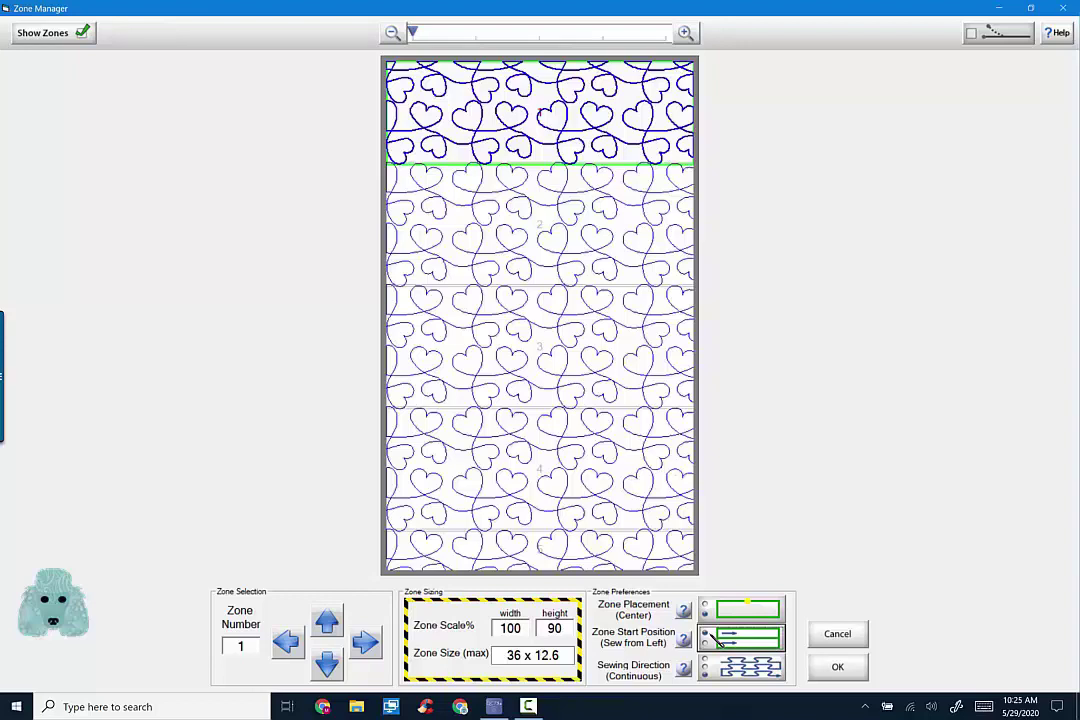
{"action": "left_click", "coordinate": [706, 644]}
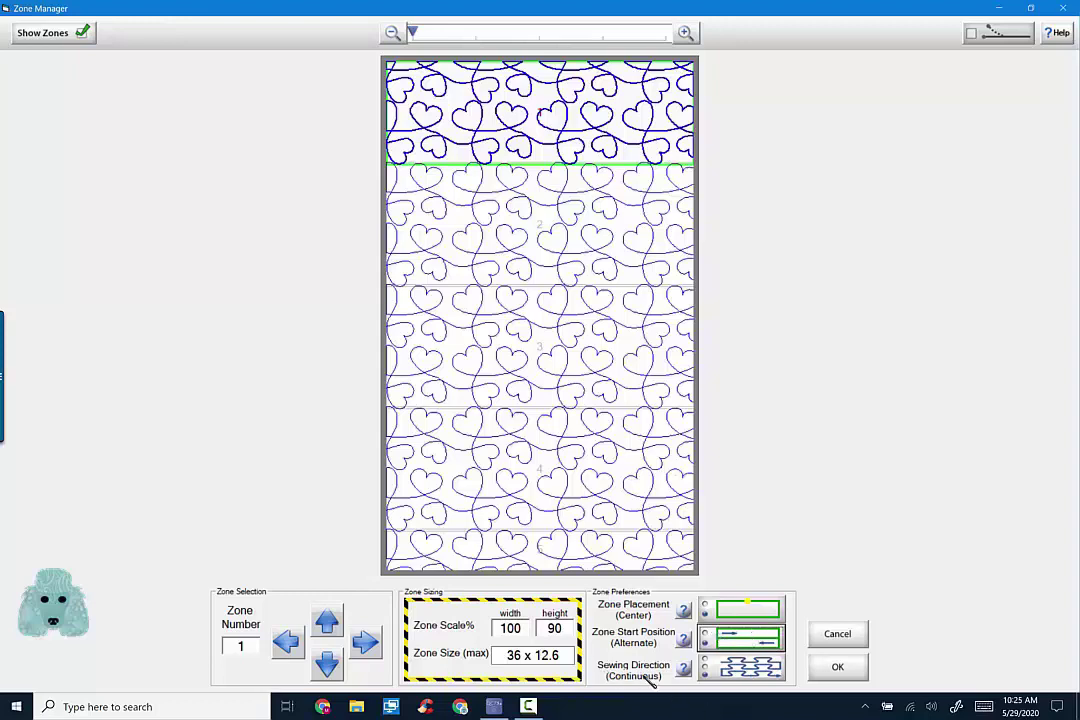
{"action": "left_click", "coordinate": [704, 660]}
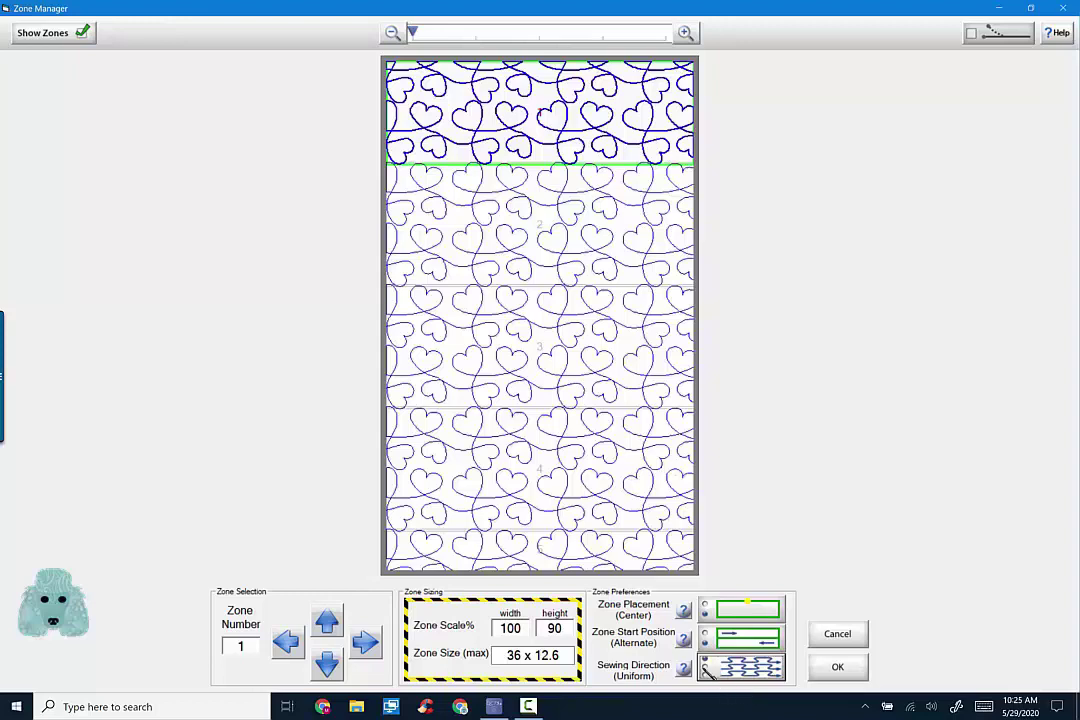
{"action": "left_click", "coordinate": [706, 667]}
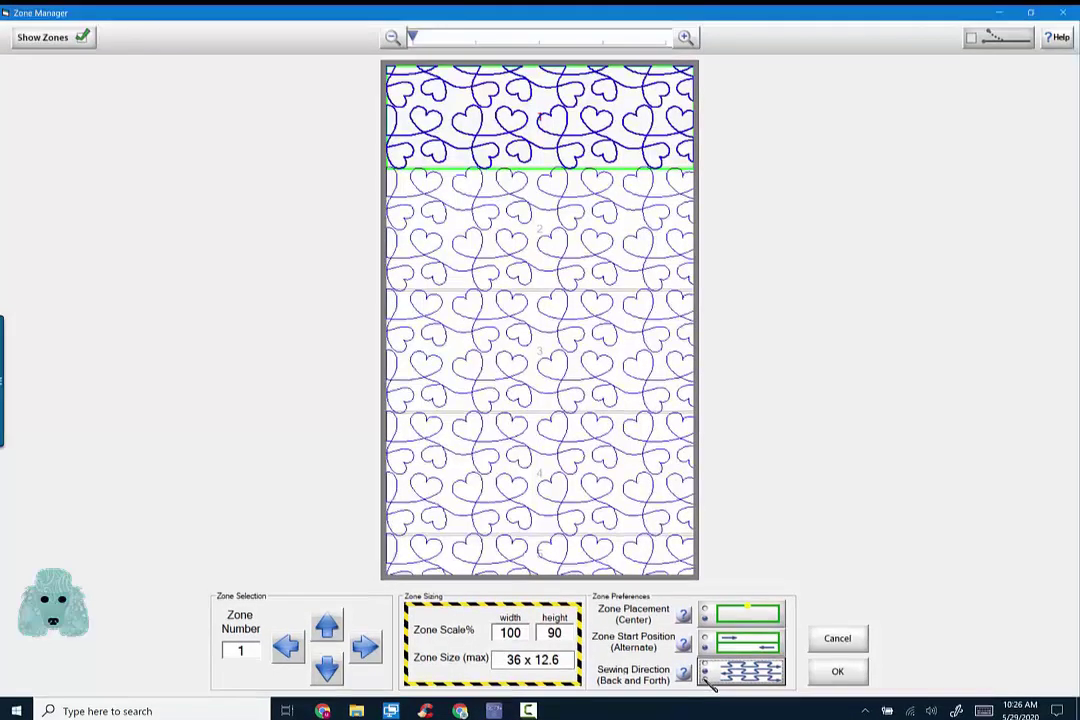
{"action": "left_click", "coordinate": [708, 680]}
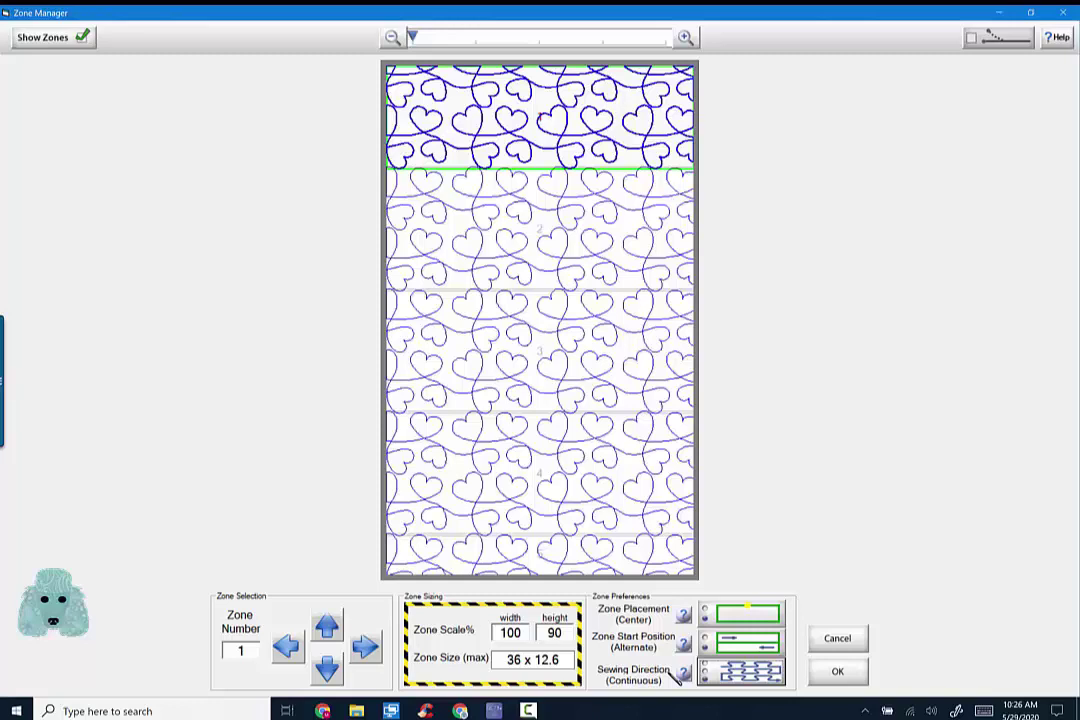
Accept the Zone Manager settings, place zone 1 at its center mark, and trace its outline.
{"action": "left_click", "coordinate": [838, 672]}
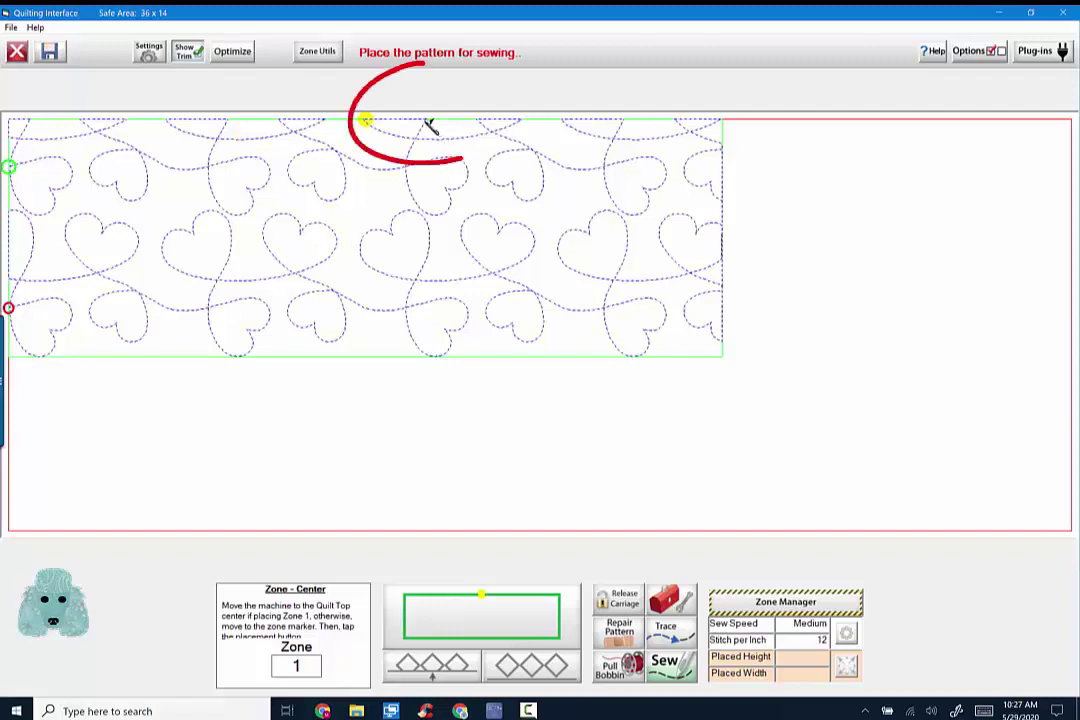
{"action": "left_click", "coordinate": [482, 617]}
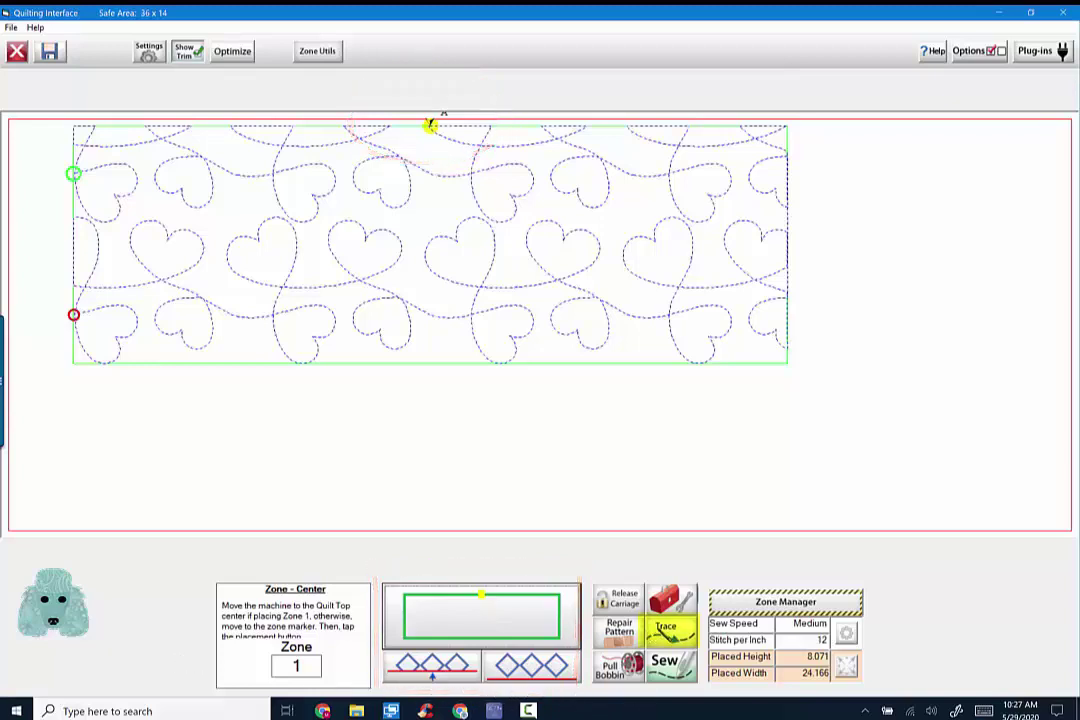
{"action": "left_click", "coordinate": [670, 640]}
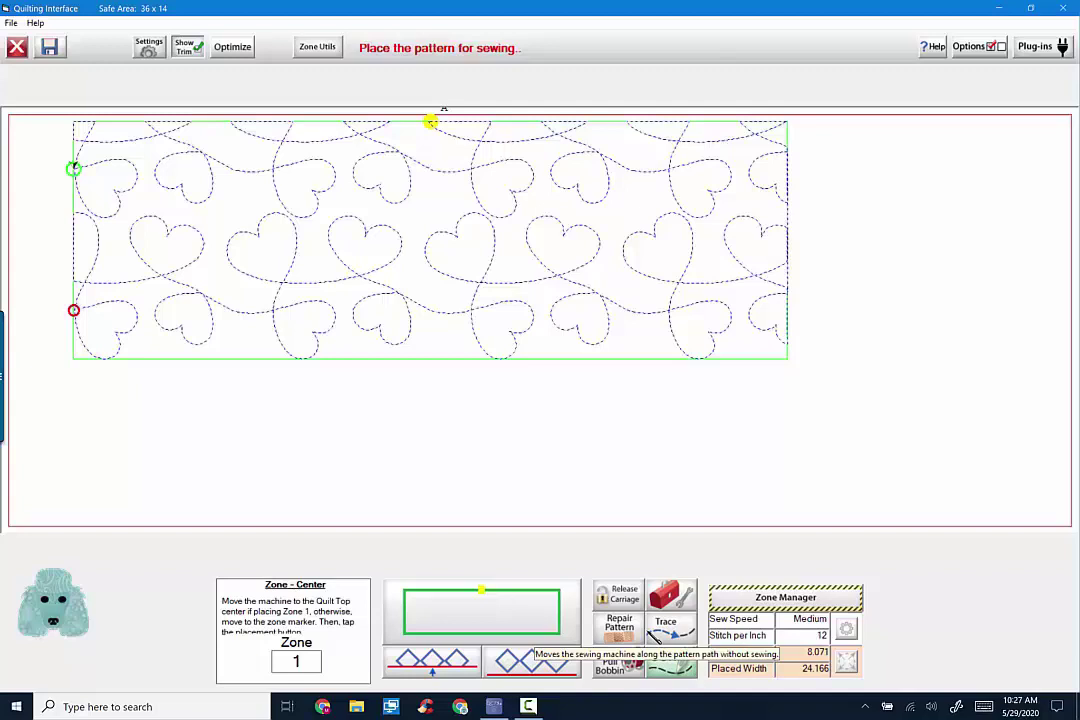
Pull up the bobbin thread using Move Away and Move Back, then sew zone 1.
{"action": "left_click", "coordinate": [619, 666]}
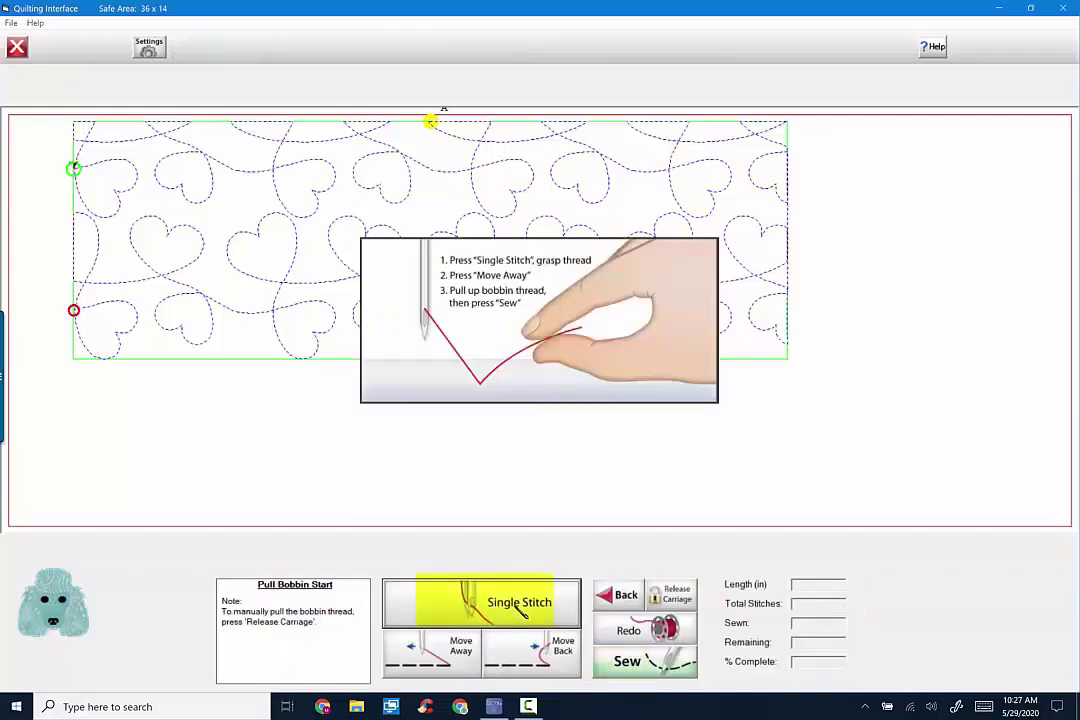
{"action": "left_click", "coordinate": [430, 652]}
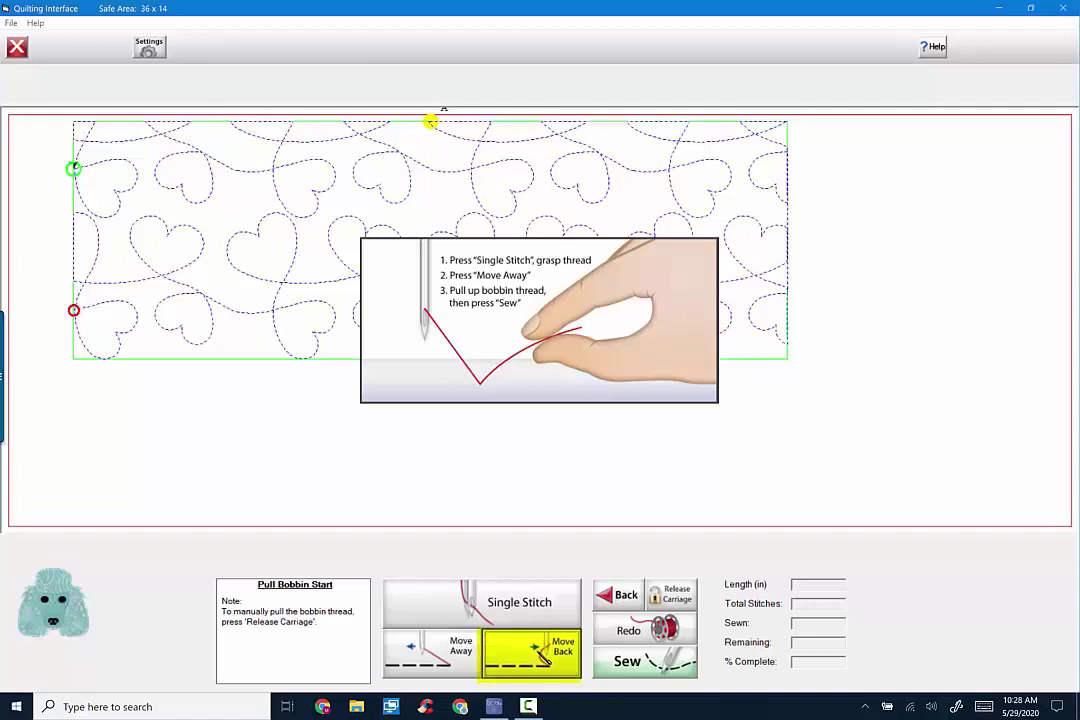
{"action": "left_click", "coordinate": [514, 662]}
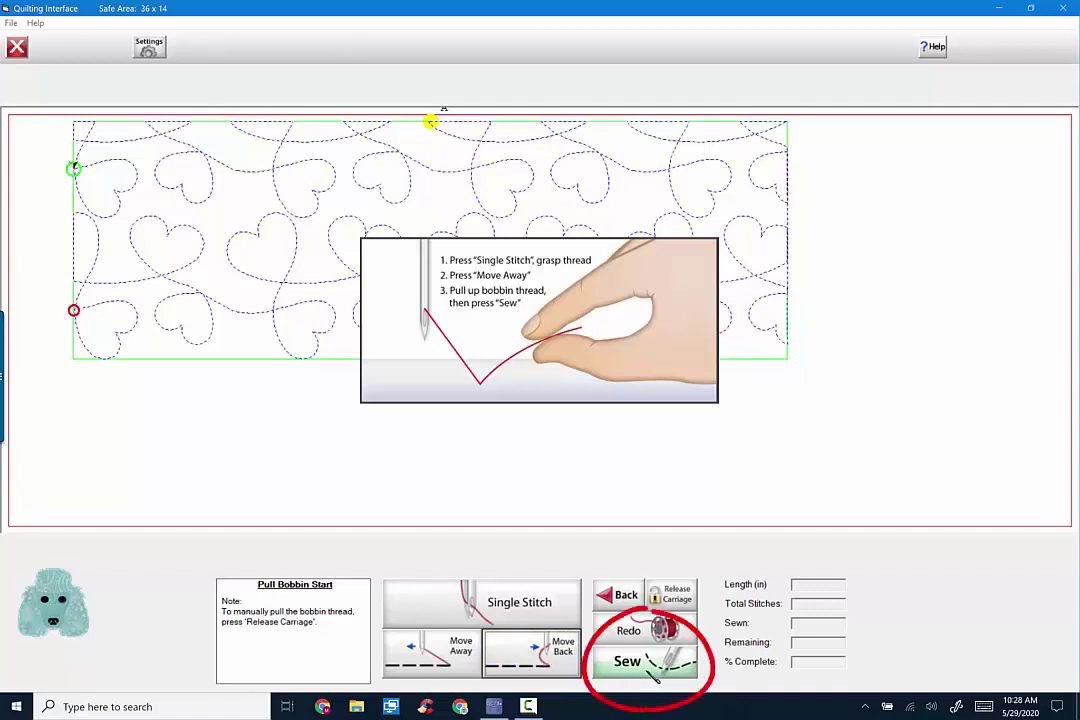
{"action": "left_click", "coordinate": [650, 662]}
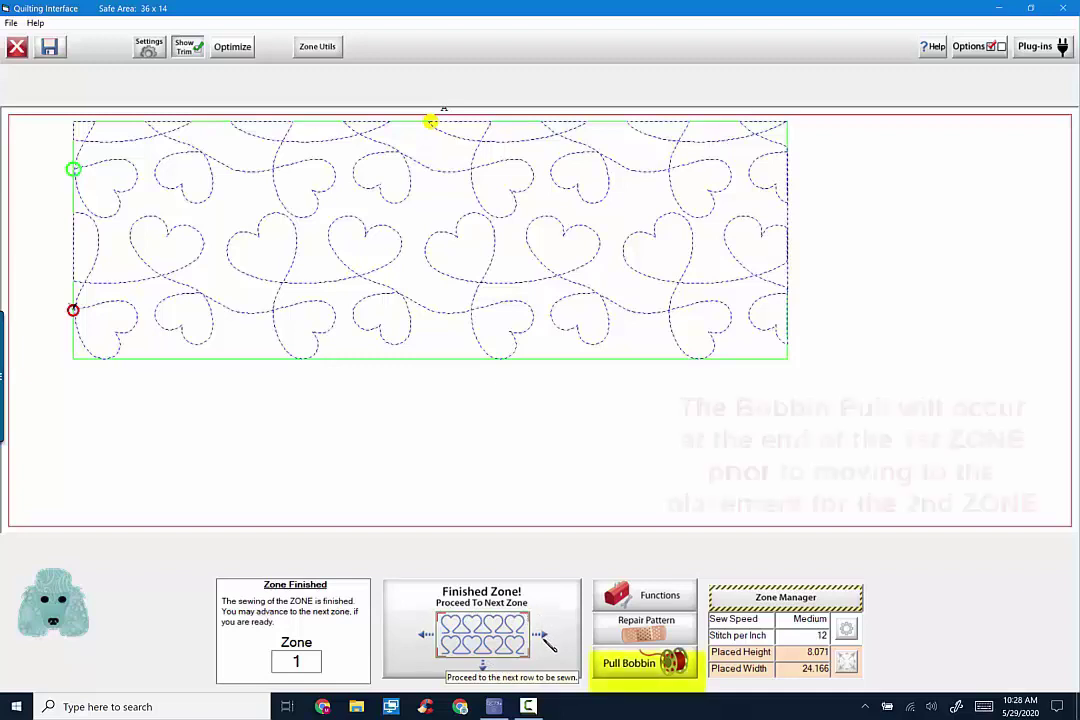
Start the end-of-zone Pull Bobbin for zone 1 and release the carriage for manual pulling.
{"action": "left_click", "coordinate": [660, 668]}
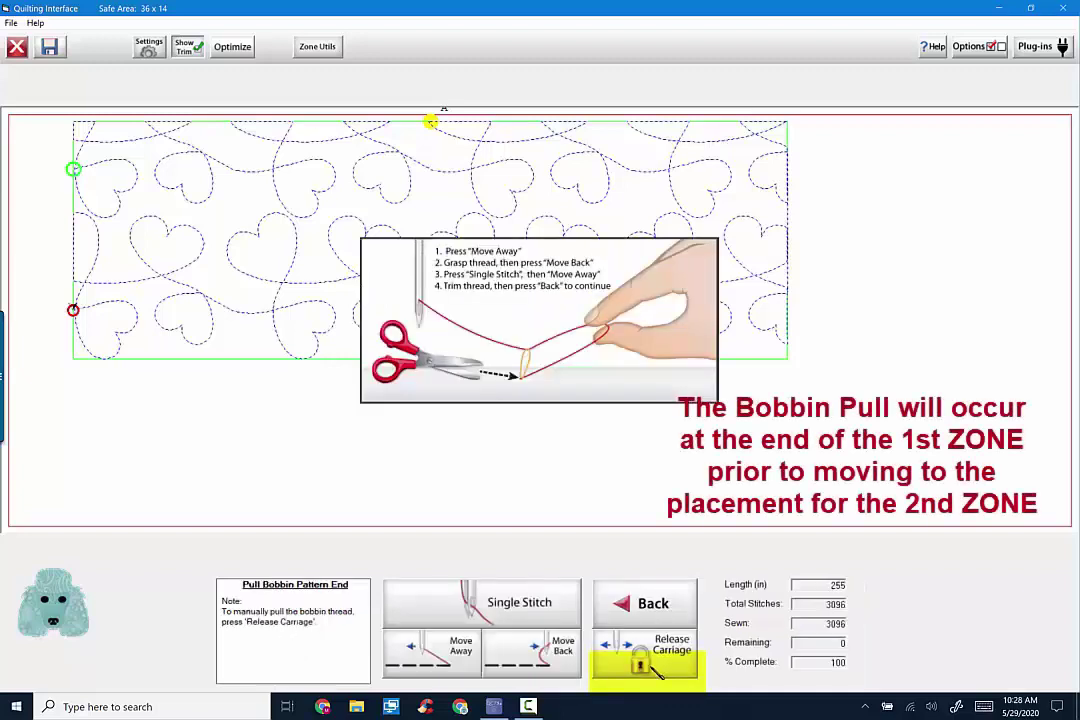
{"action": "left_click", "coordinate": [657, 668]}
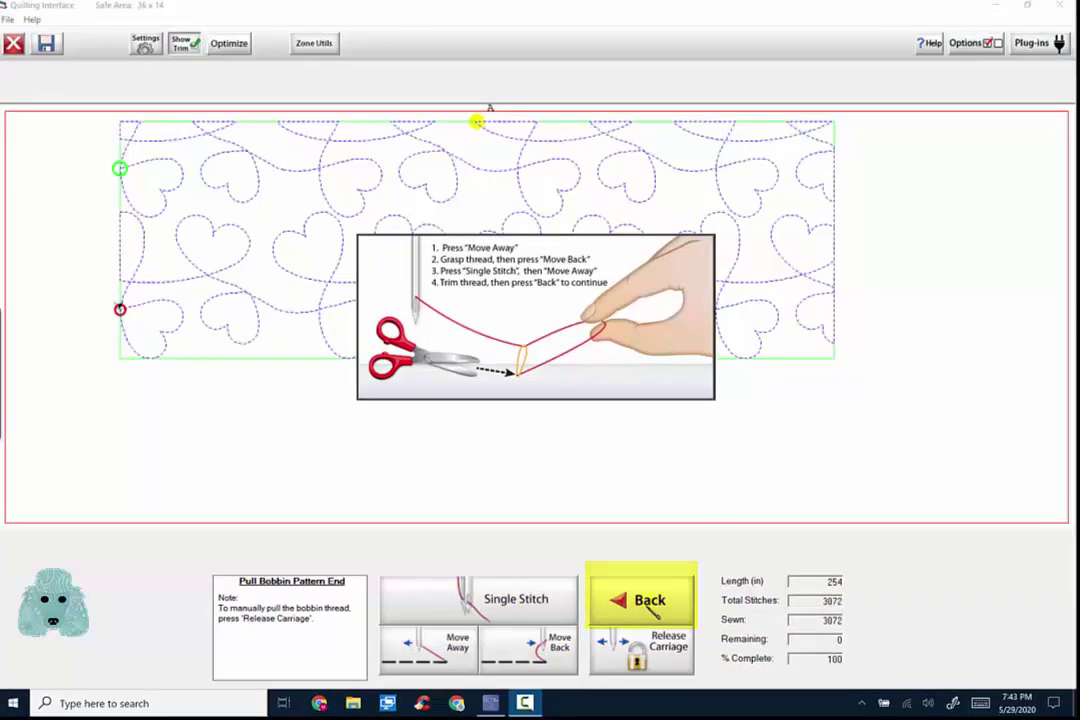
Return from the bobbin pull, proceed to the next zone, and confirm zone 1 is completely sewn.
{"action": "left_click", "coordinate": [645, 613]}
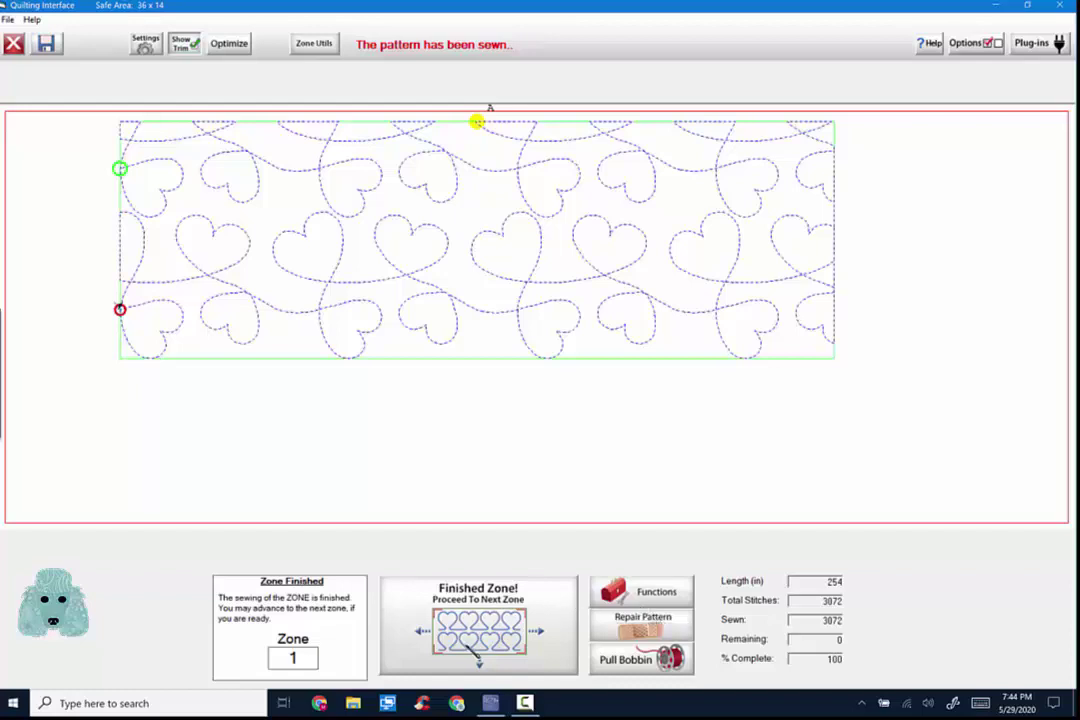
{"action": "left_click", "coordinate": [476, 640]}
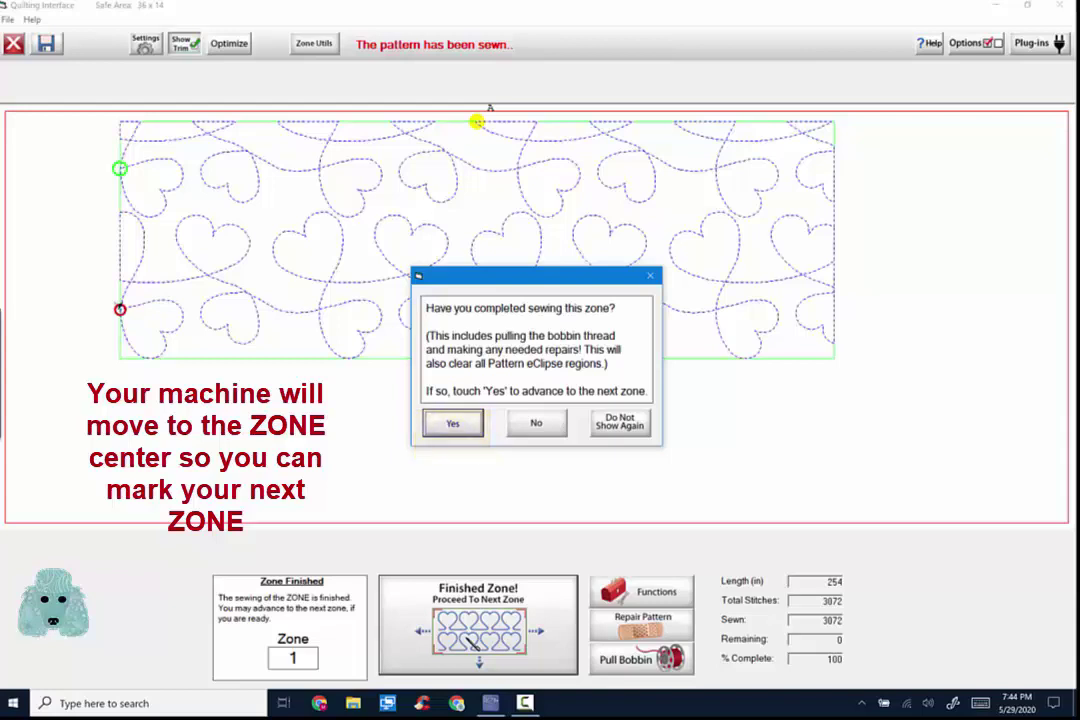
{"action": "left_click", "coordinate": [448, 425]}
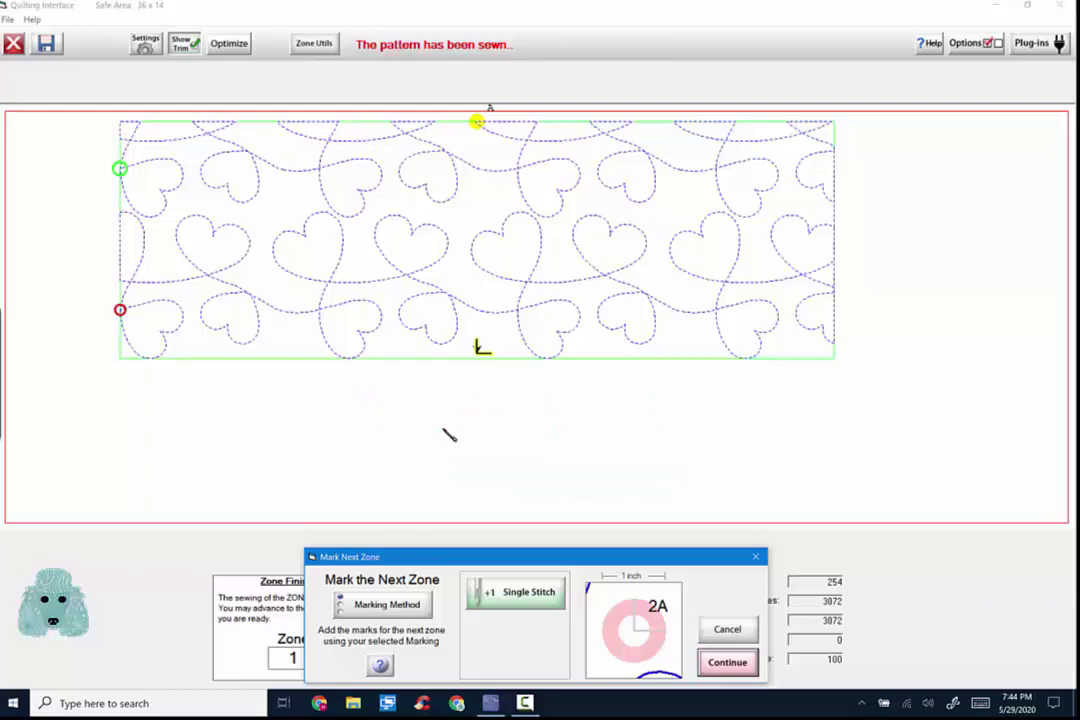
Sew a +1 single-stitch marker for zone 2, then continue and confirm all markers are placed.
{"action": "left_click", "coordinate": [518, 593]}
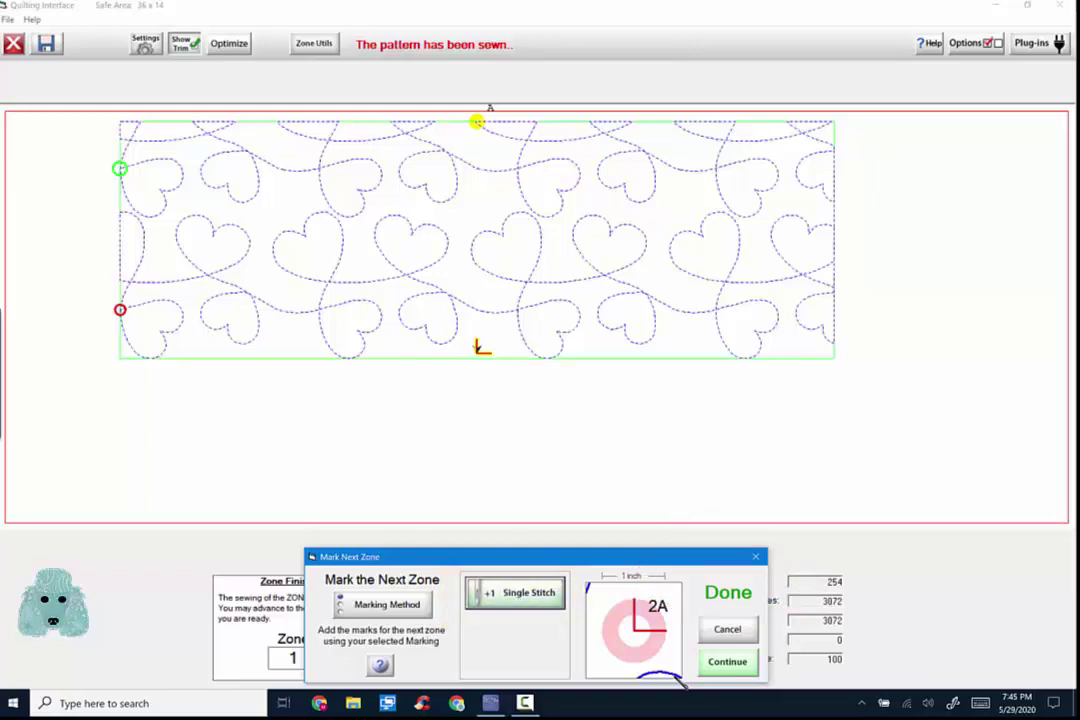
{"action": "left_click", "coordinate": [728, 662]}
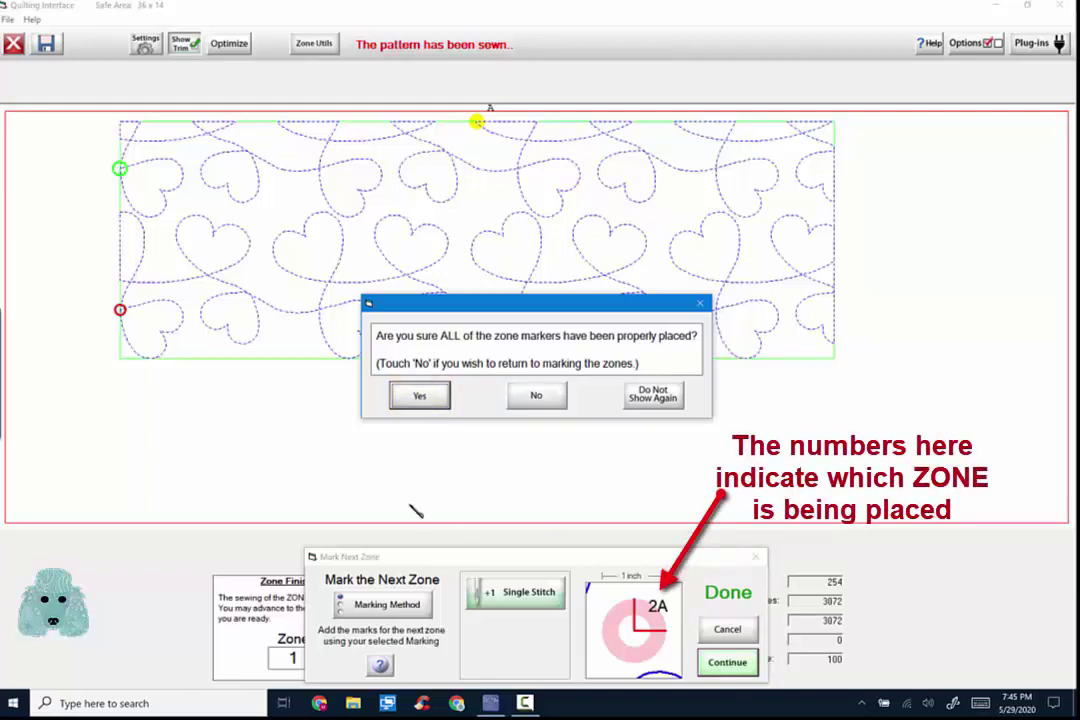
{"action": "left_click", "coordinate": [427, 398]}
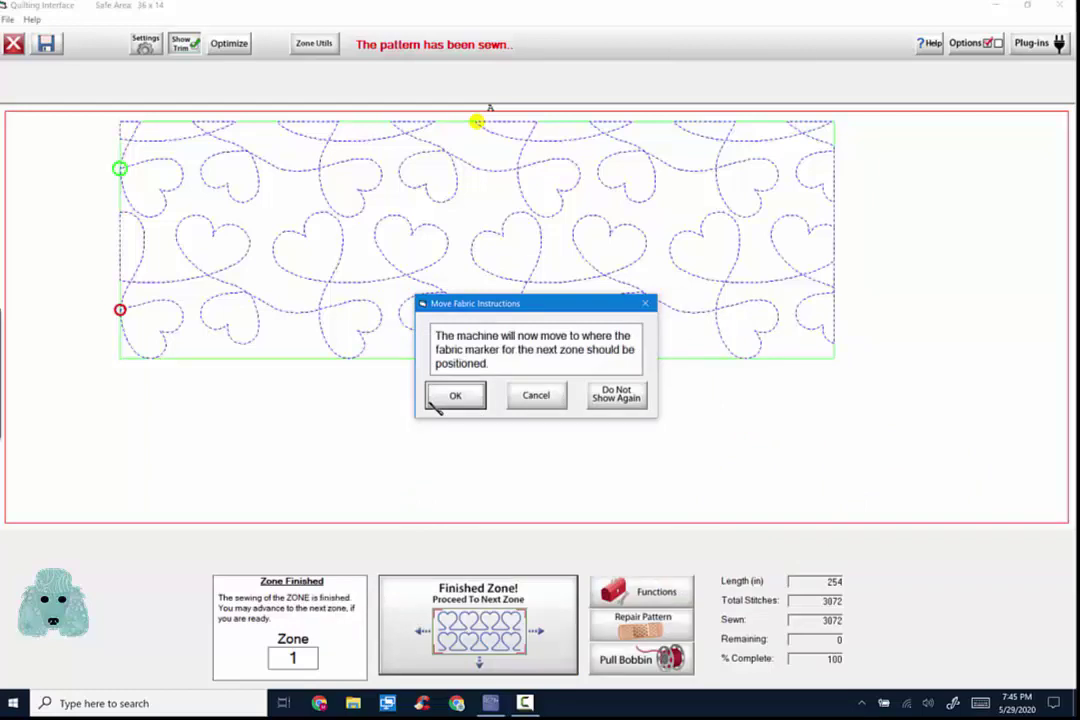
Acknowledge the fabric-move instructions and confirm fabric marker 2A is under the needle.
{"action": "left_click", "coordinate": [435, 404]}
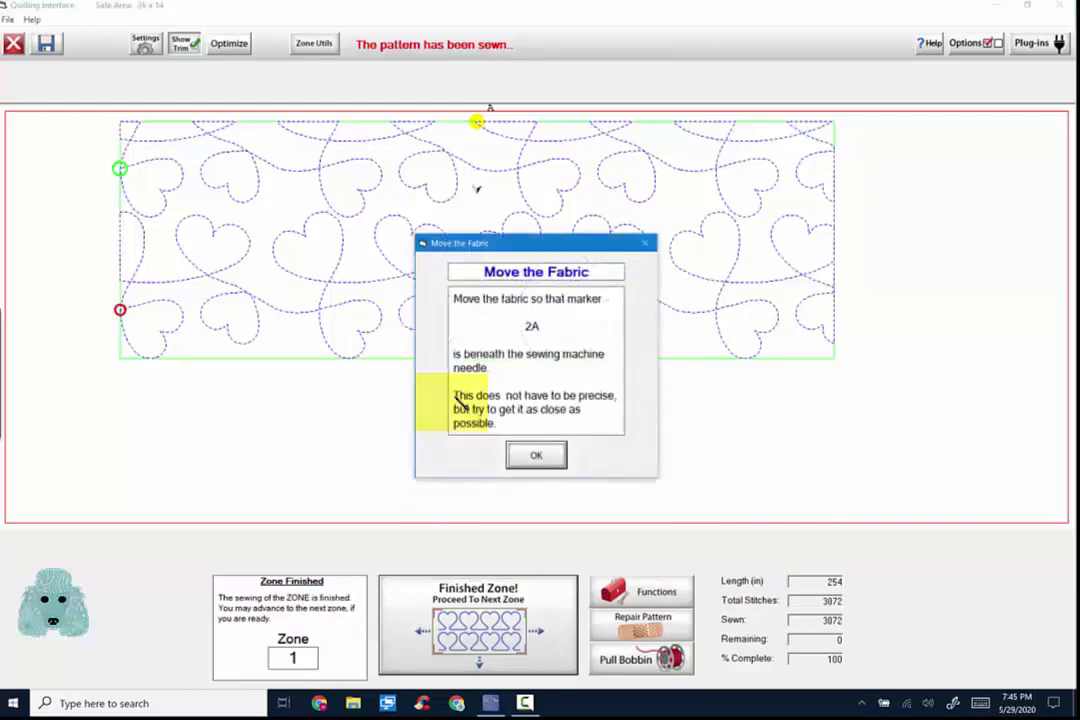
{"action": "left_click", "coordinate": [541, 465]}
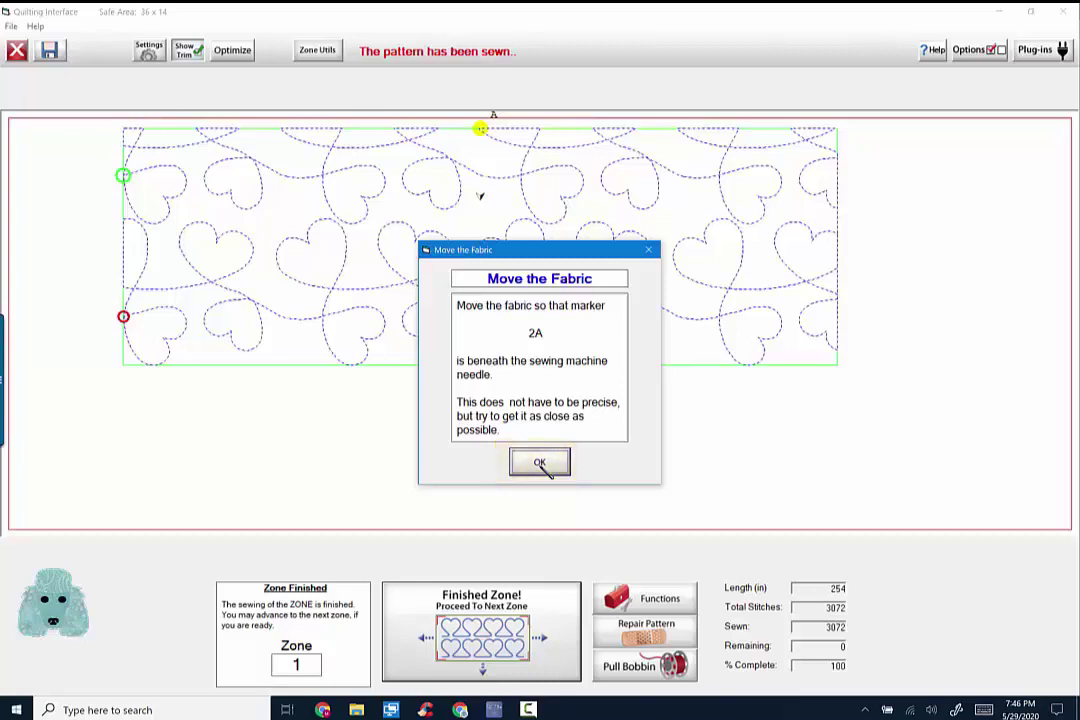
{"action": "left_click", "coordinate": [539, 463]}
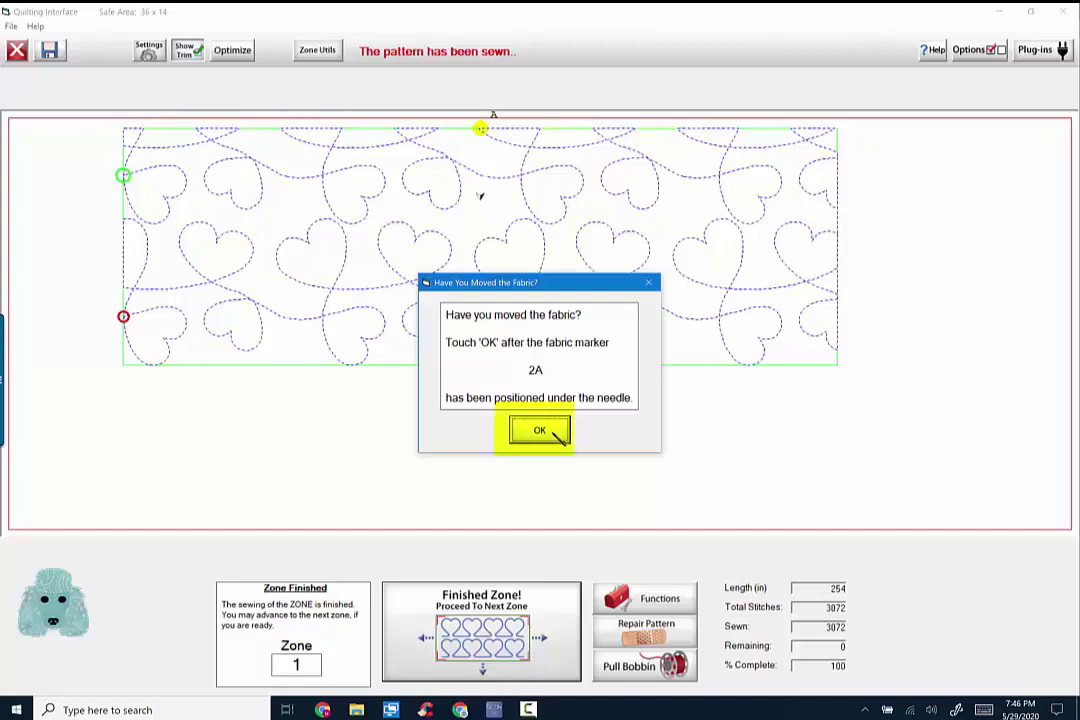
{"action": "left_click", "coordinate": [540, 431]}
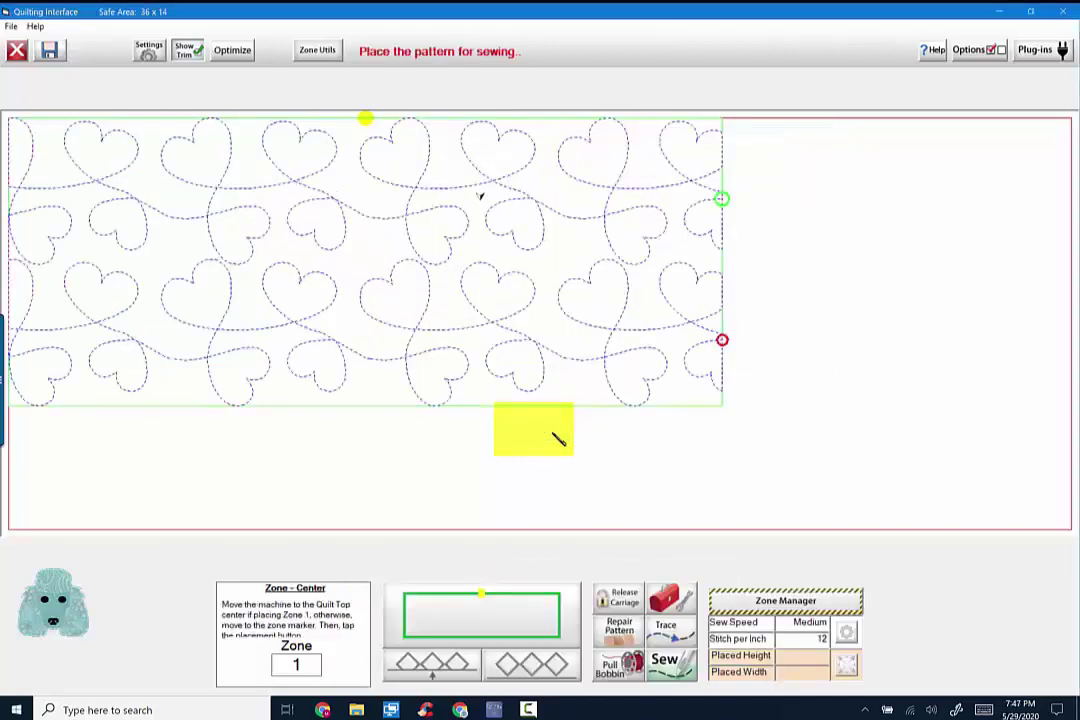
Place zone 2 at its top-centre mark, pull up the bobbin thread, and start sewing.
{"action": "left_click", "coordinate": [484, 611]}
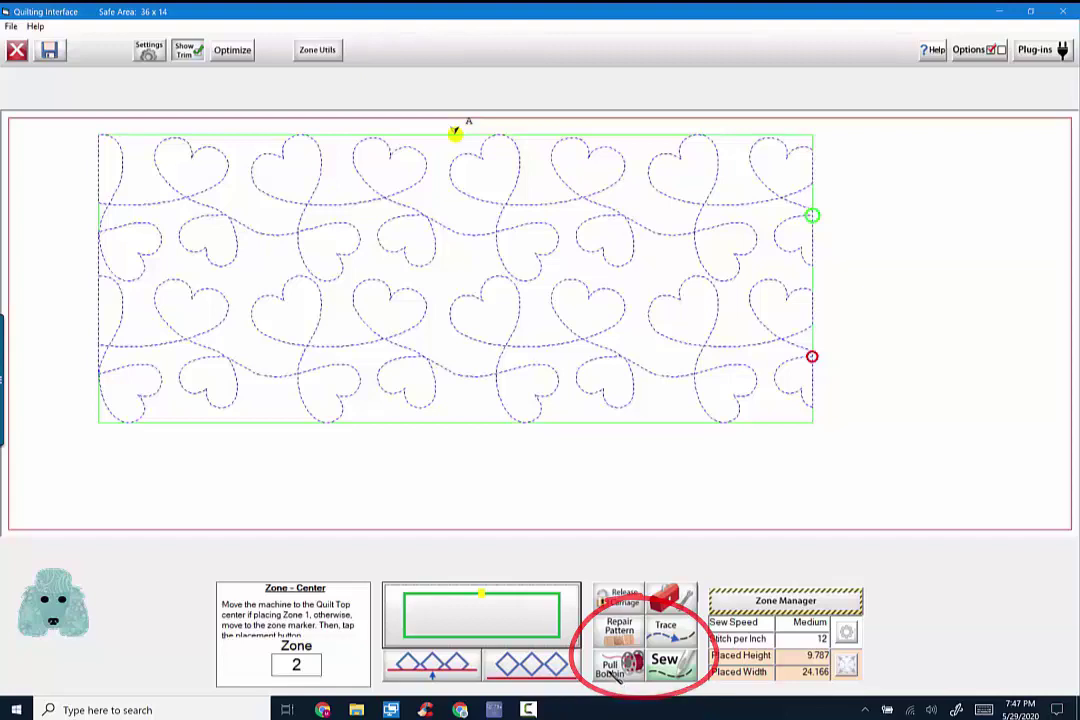
{"action": "left_click", "coordinate": [613, 673]}
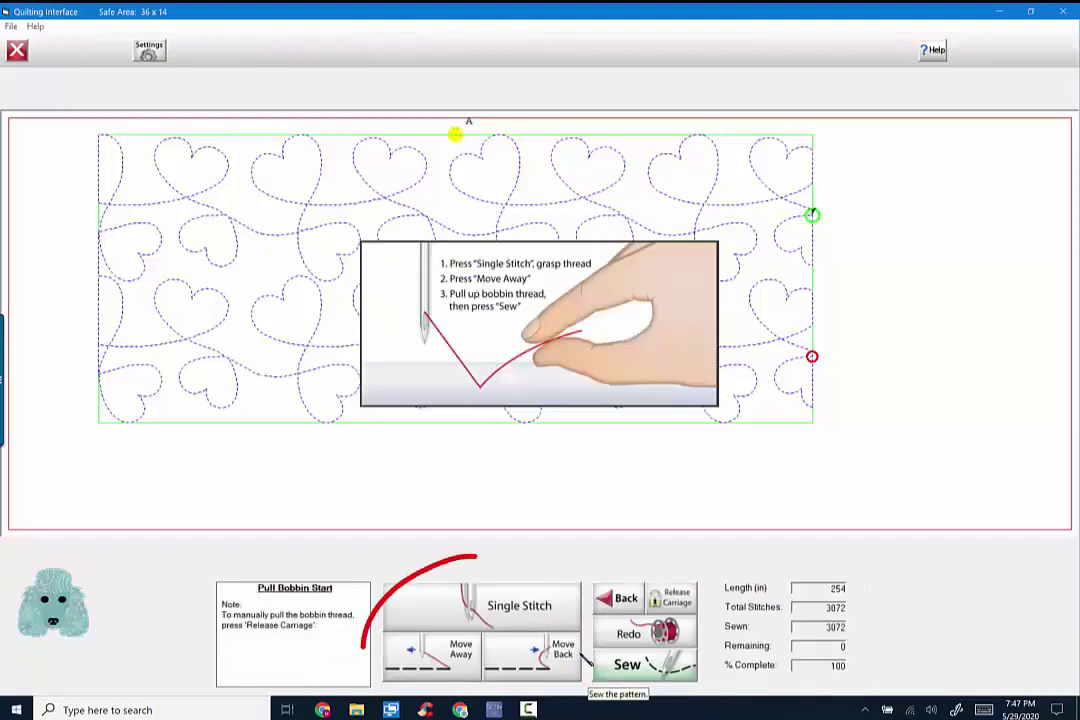
{"action": "left_click", "coordinate": [432, 668]}
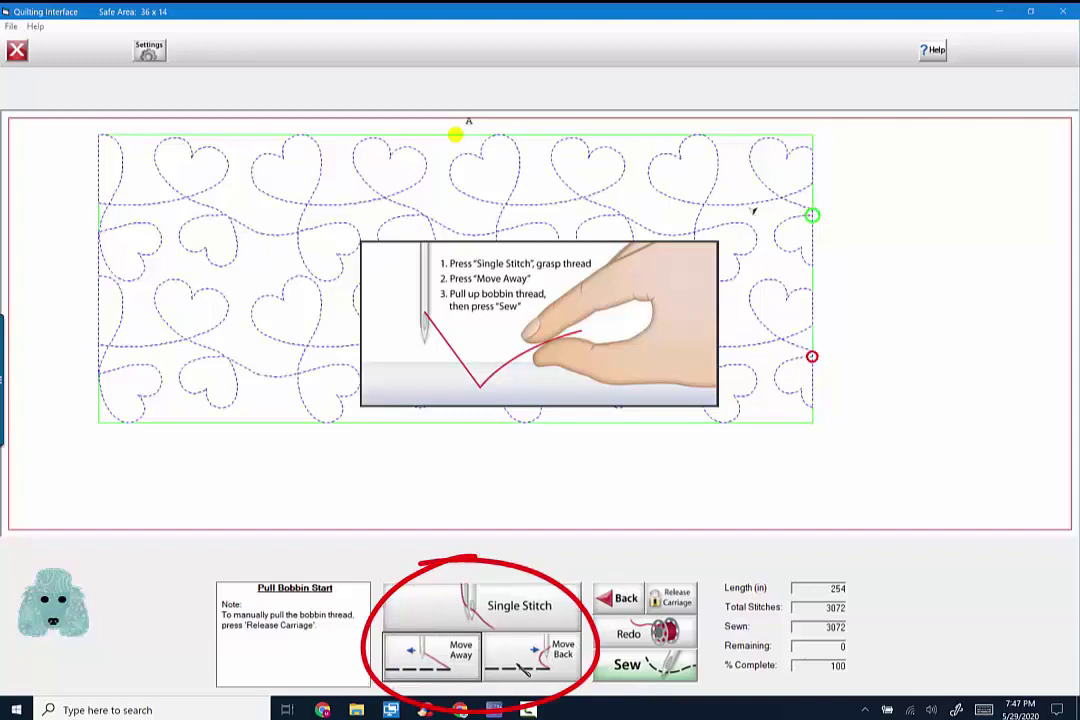
{"action": "left_click", "coordinate": [527, 668]}
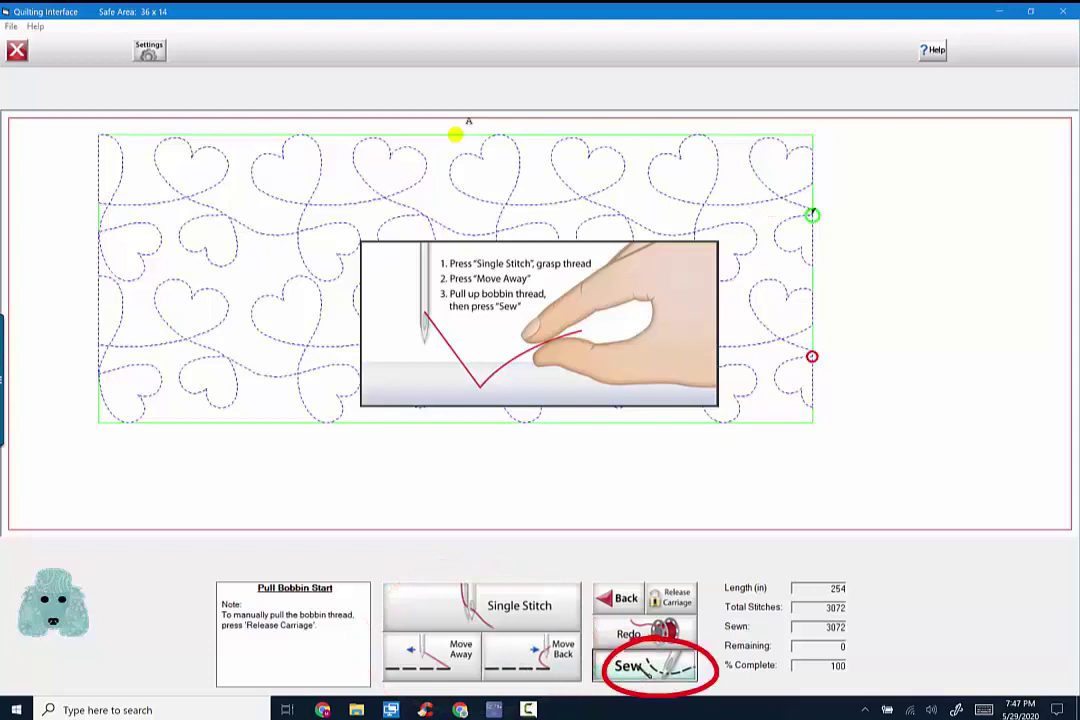
{"action": "left_click", "coordinate": [645, 668]}
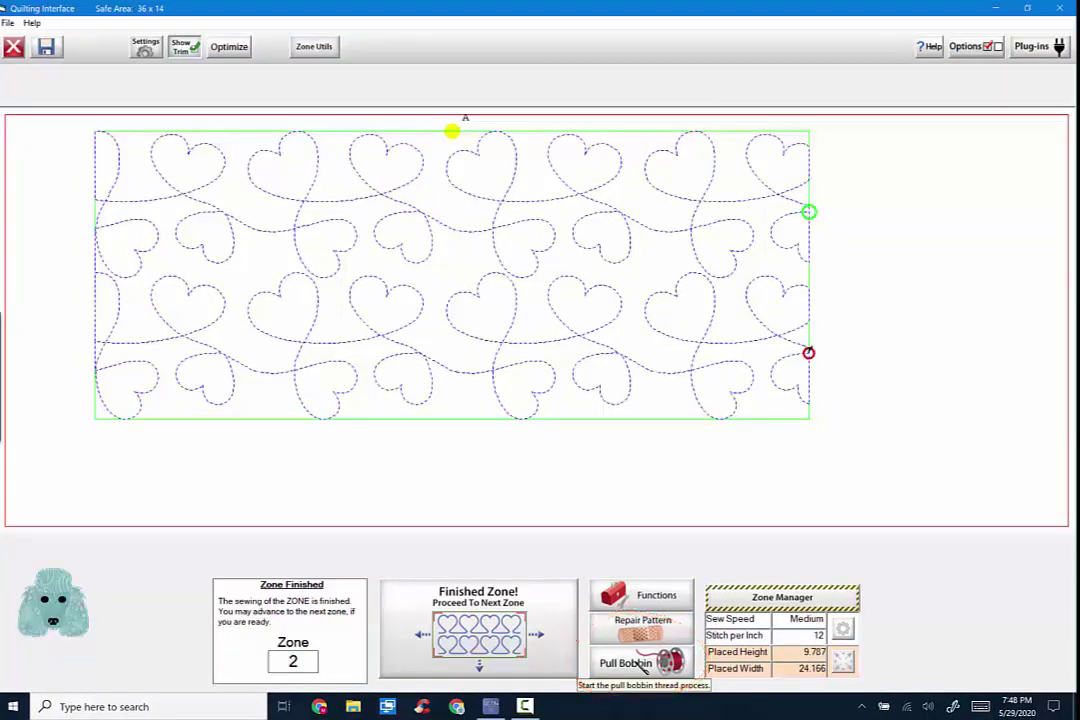
Reopen Zone Manager, accept the placement-reset warning, and set zone 5 as the next zone.
{"action": "left_click", "coordinate": [781, 602]}
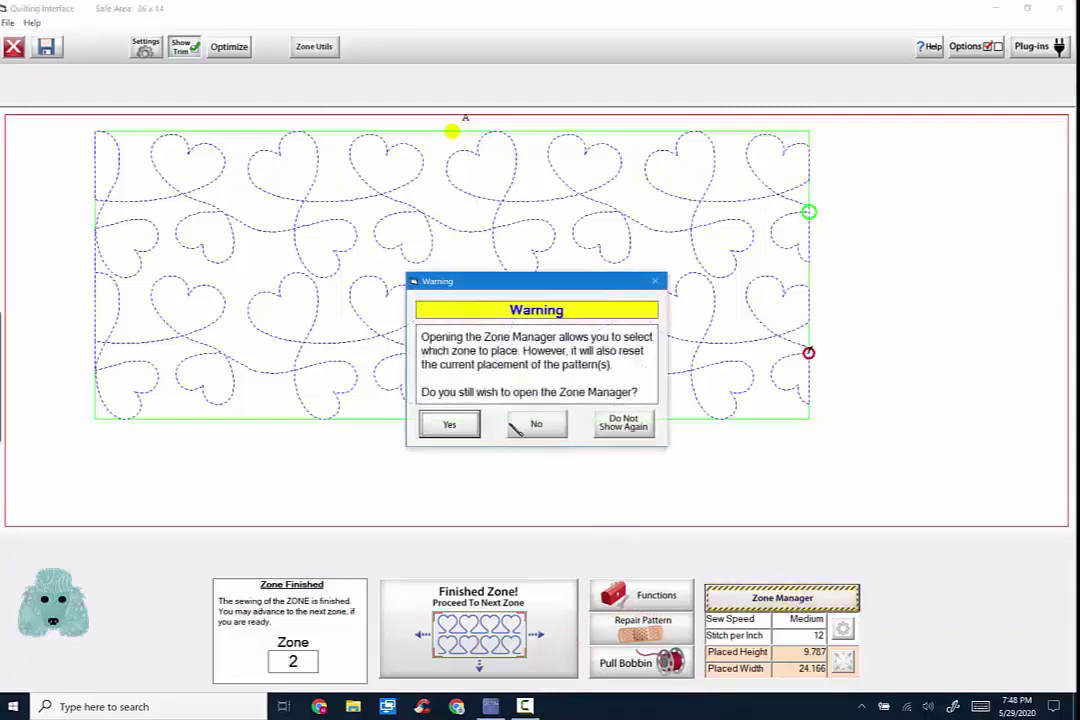
{"action": "left_click", "coordinate": [462, 427]}
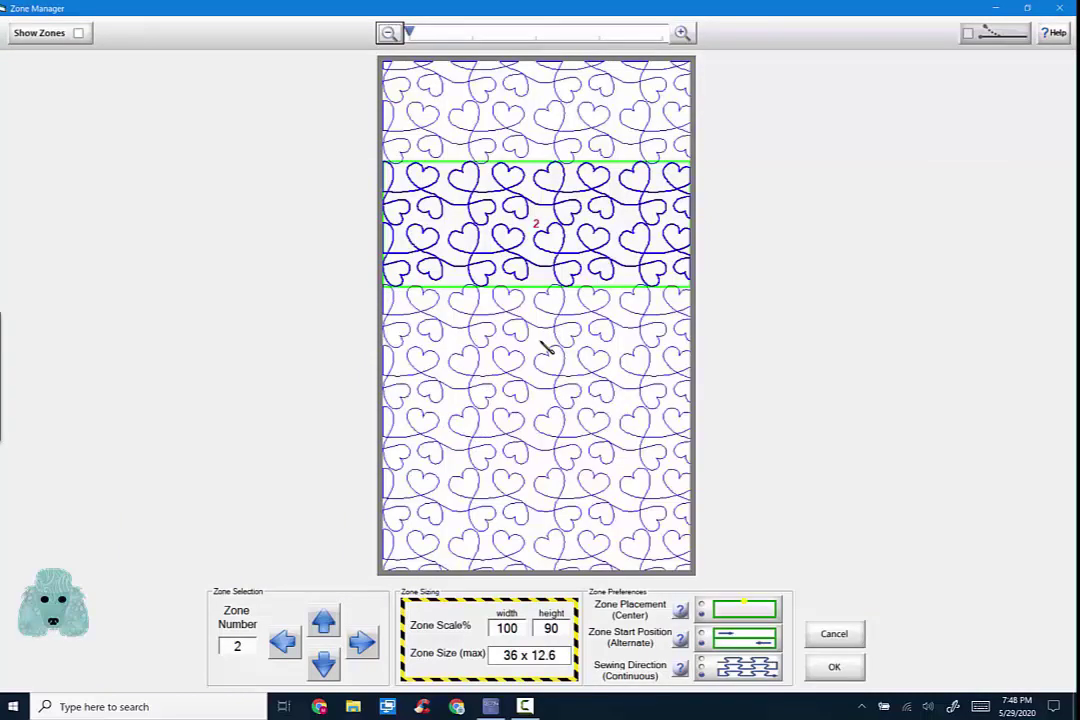
{"action": "left_click", "coordinate": [550, 560]}
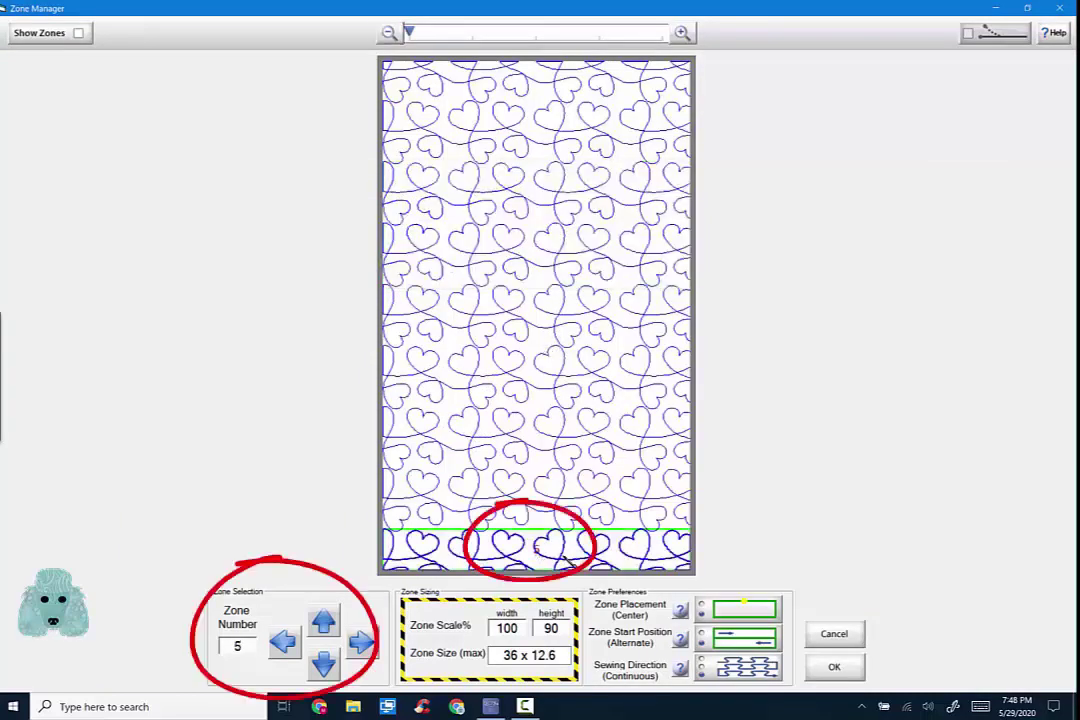
{"action": "left_click", "coordinate": [838, 668]}
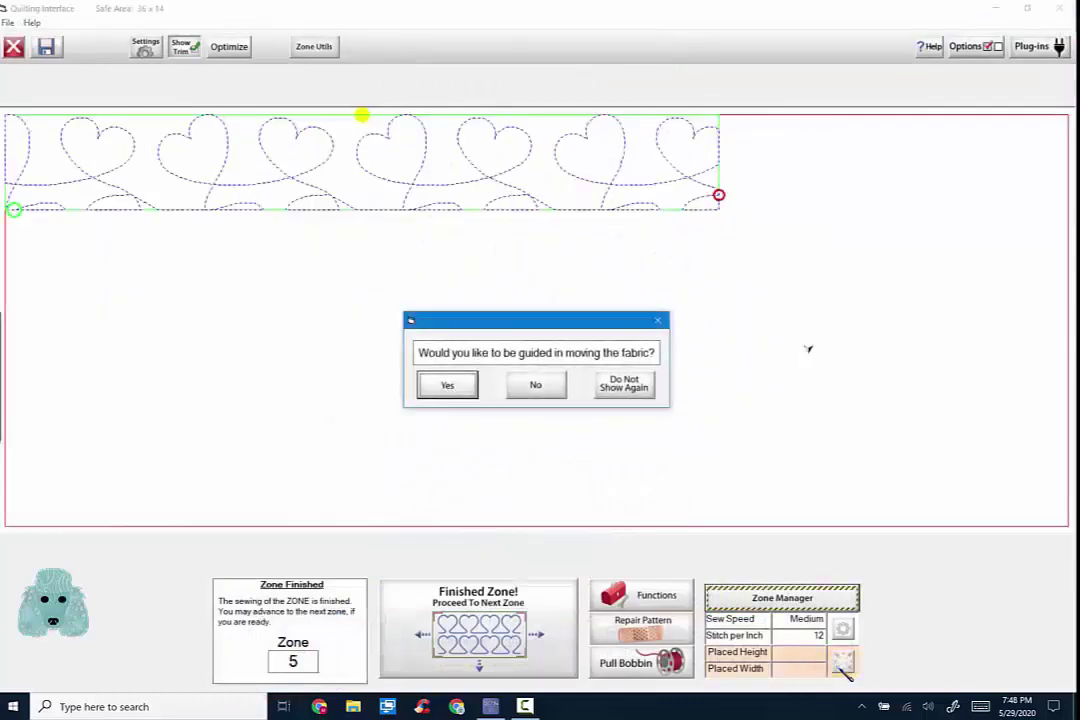
Accept guided fabric moving, advance the fabric to marker 5A, and confirm it's under the needle.
{"action": "left_click", "coordinate": [449, 387]}
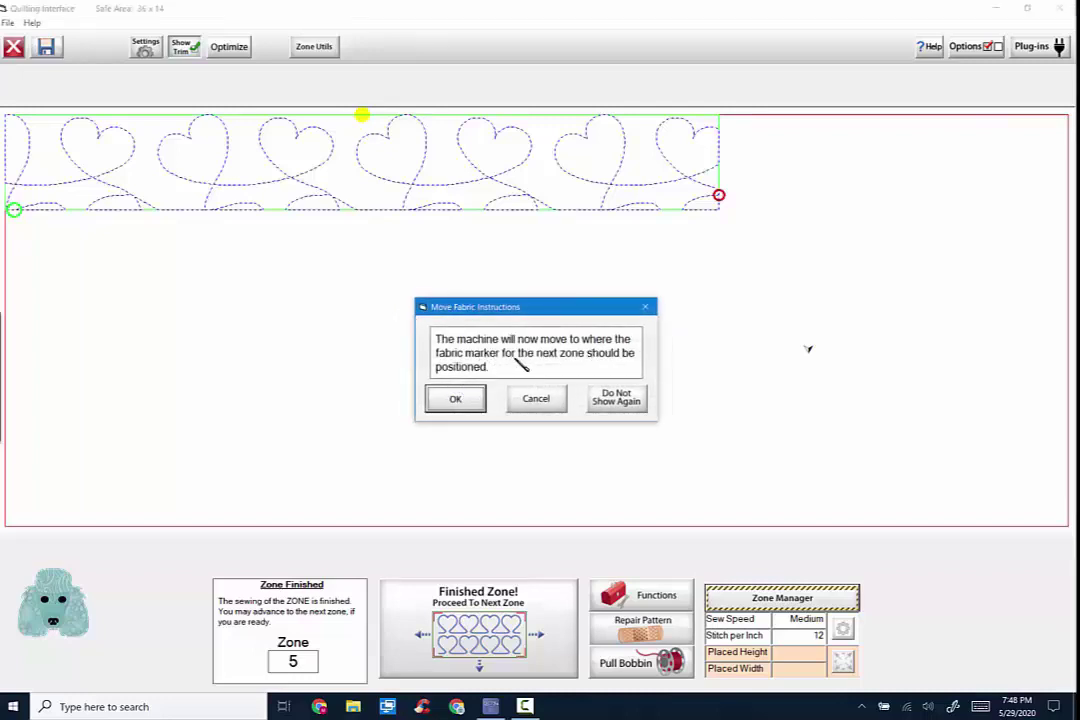
{"action": "left_click", "coordinate": [462, 402]}
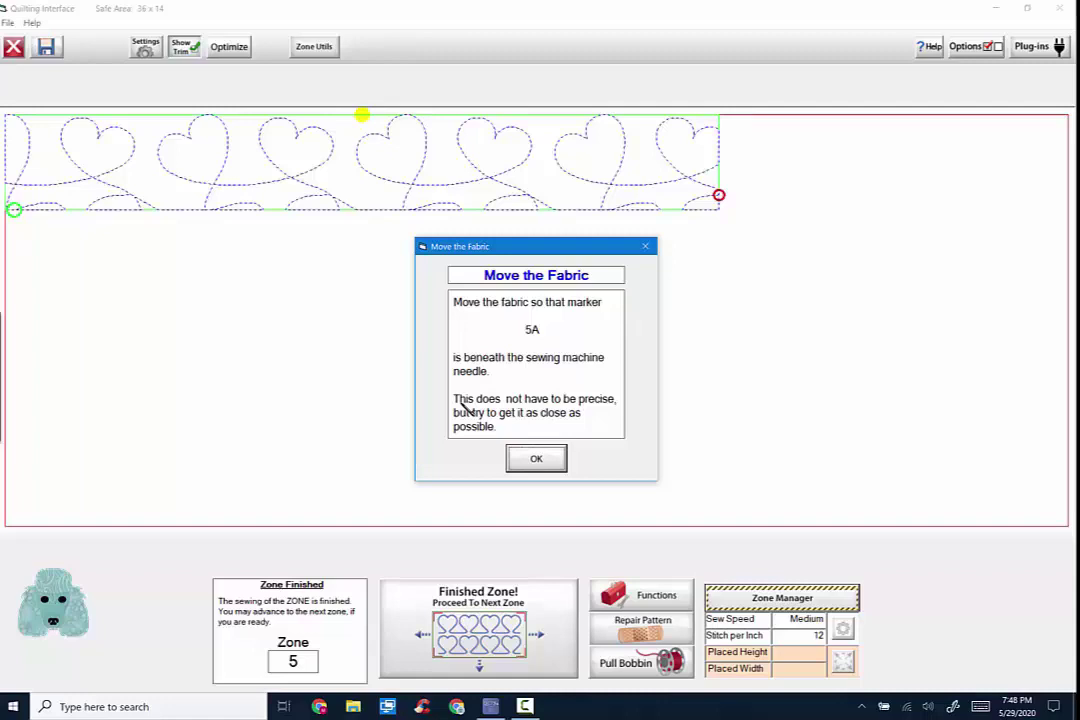
{"action": "left_click", "coordinate": [541, 459]}
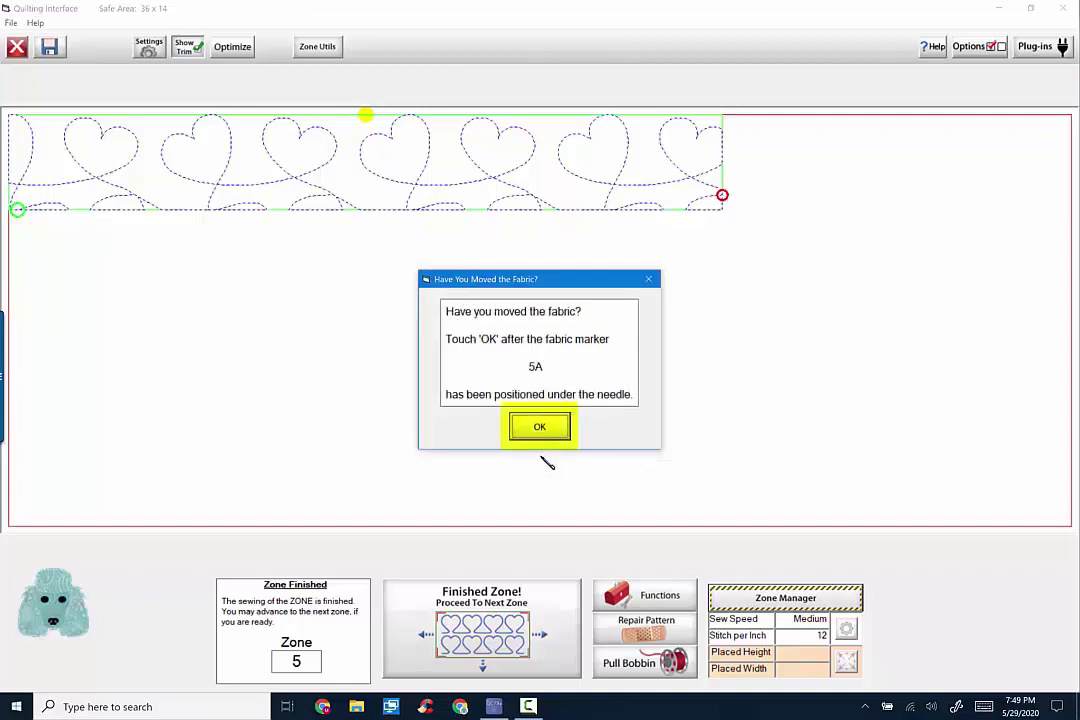
{"action": "left_click", "coordinate": [545, 460]}
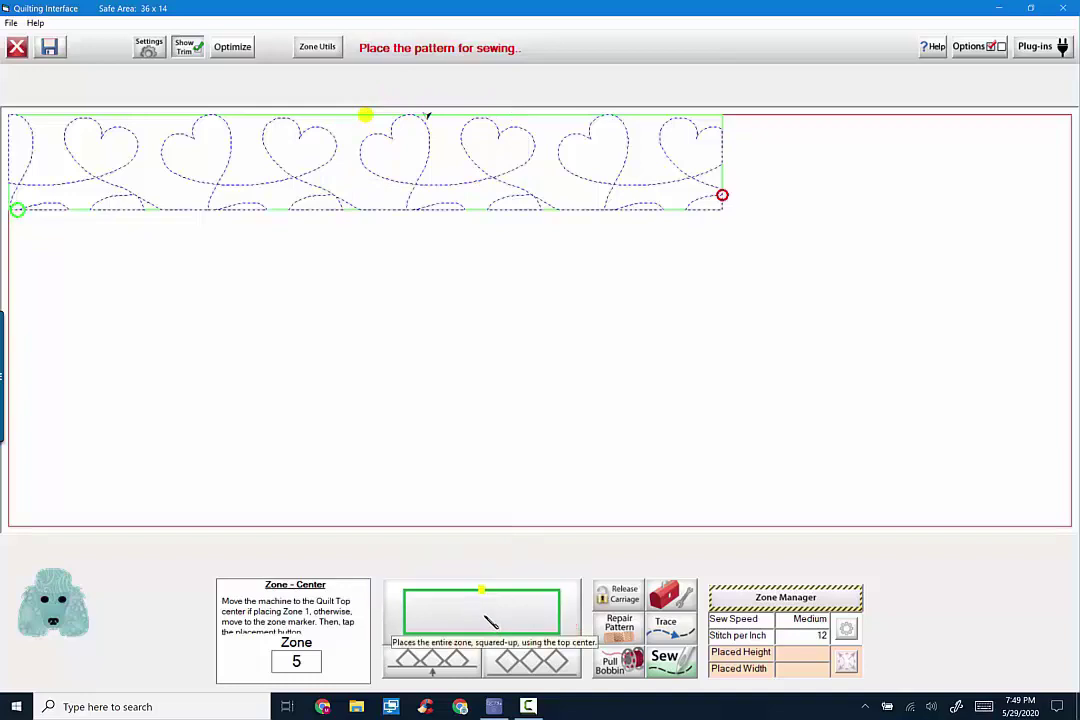
Place zone 5 at top centre, then clip it at the bottom edge to 2.21 high.
{"action": "left_click", "coordinate": [482, 616]}
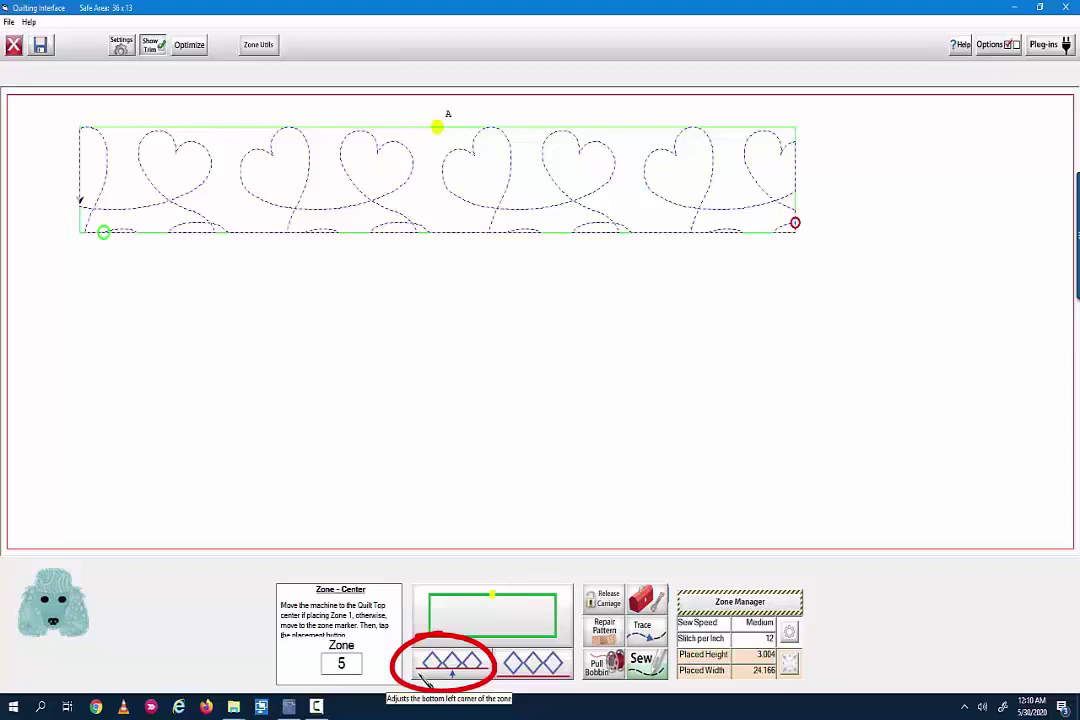
{"action": "left_click", "coordinate": [452, 665]}
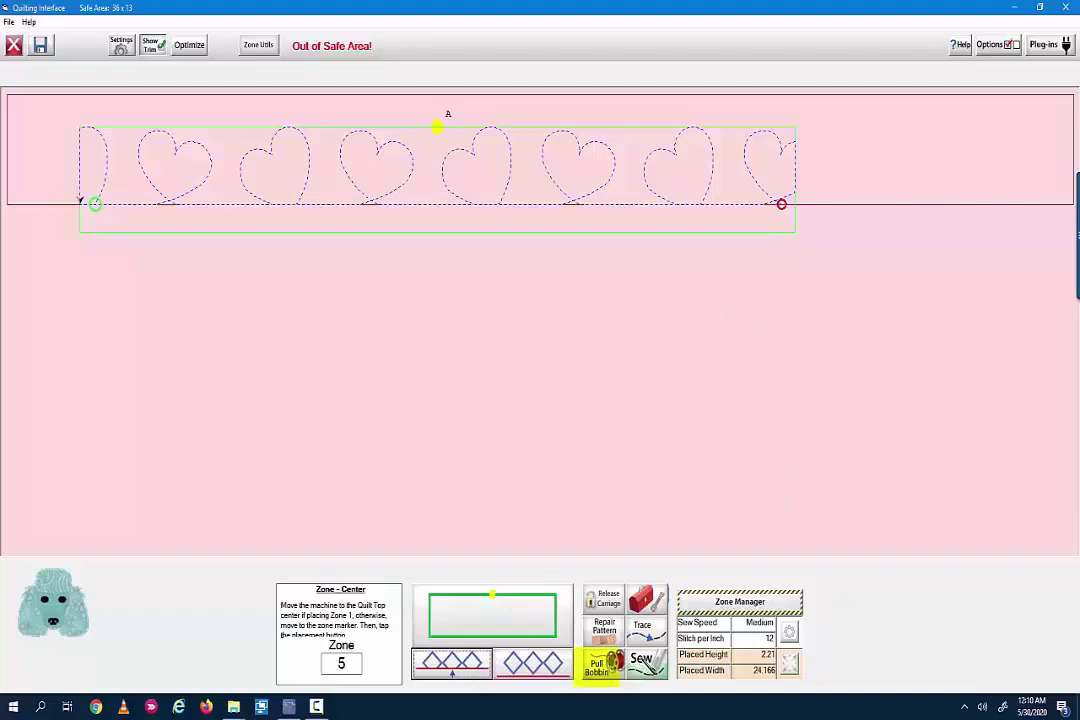
Pull up the bobbin thread, return to the start point, and sew zone 5.
{"action": "left_click", "coordinate": [603, 664]}
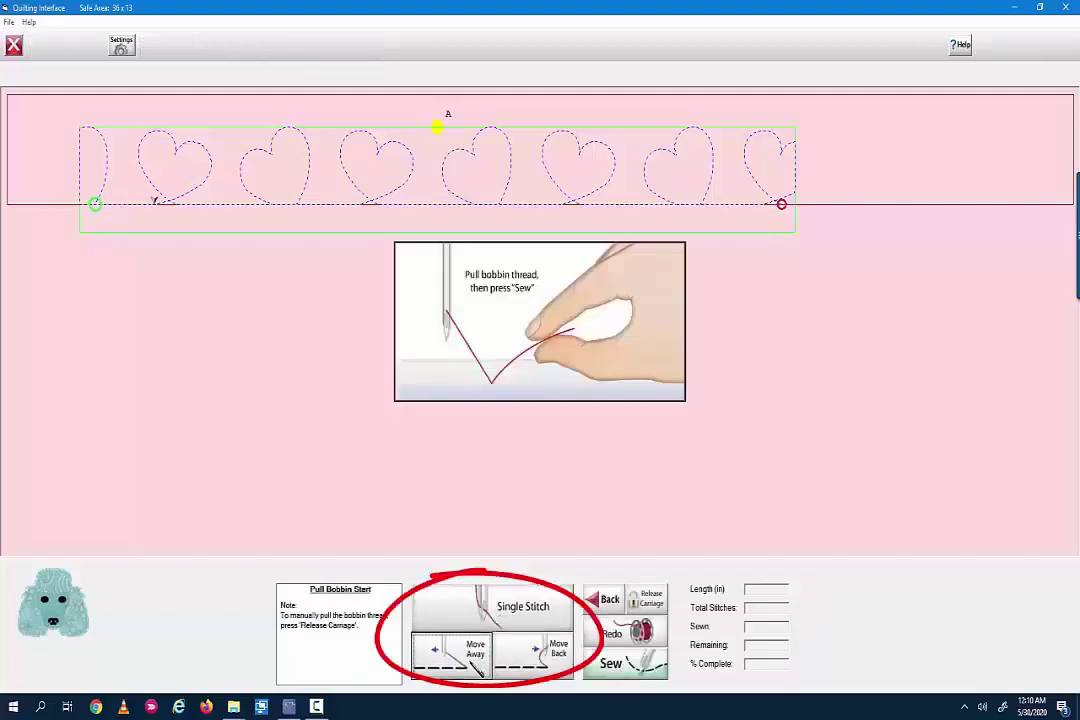
{"action": "left_click", "coordinate": [535, 655]}
{"action": "left_click", "coordinate": [643, 669]}
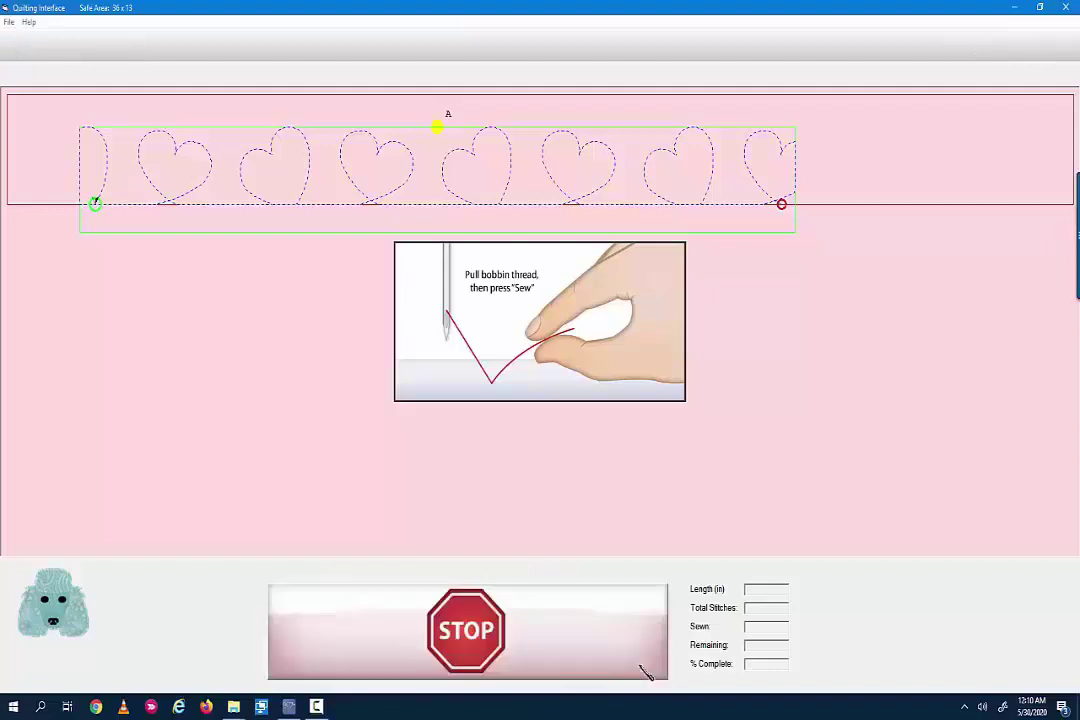